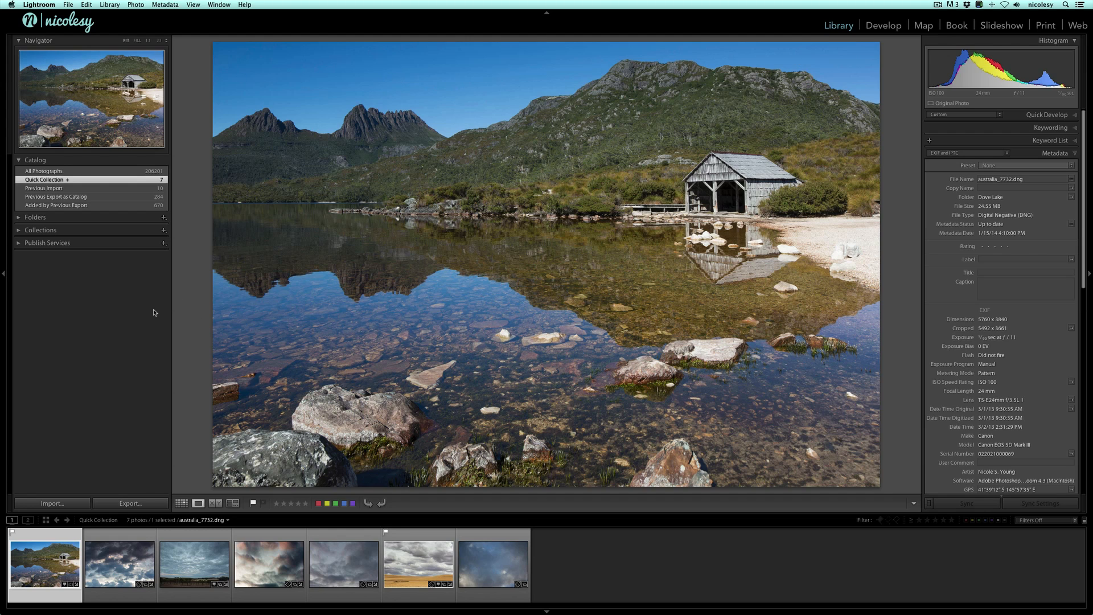
- Preview the lake and cloud photos, and show the Quick Collection as a grid with larger thumbnails
{"action": "key", "text": "Right"}
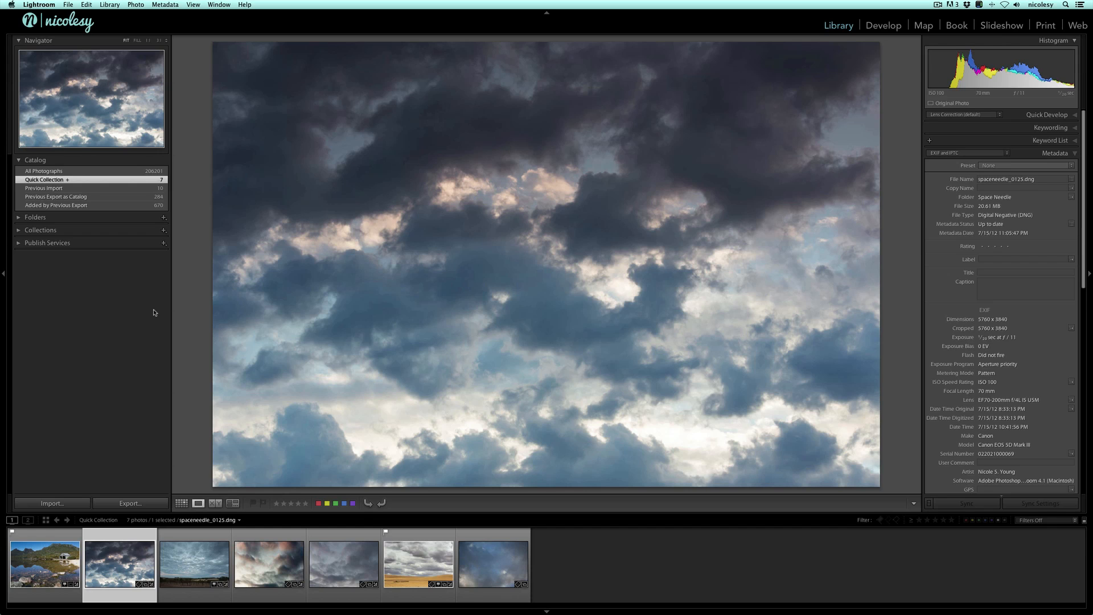
{"action": "key", "text": "Left"}
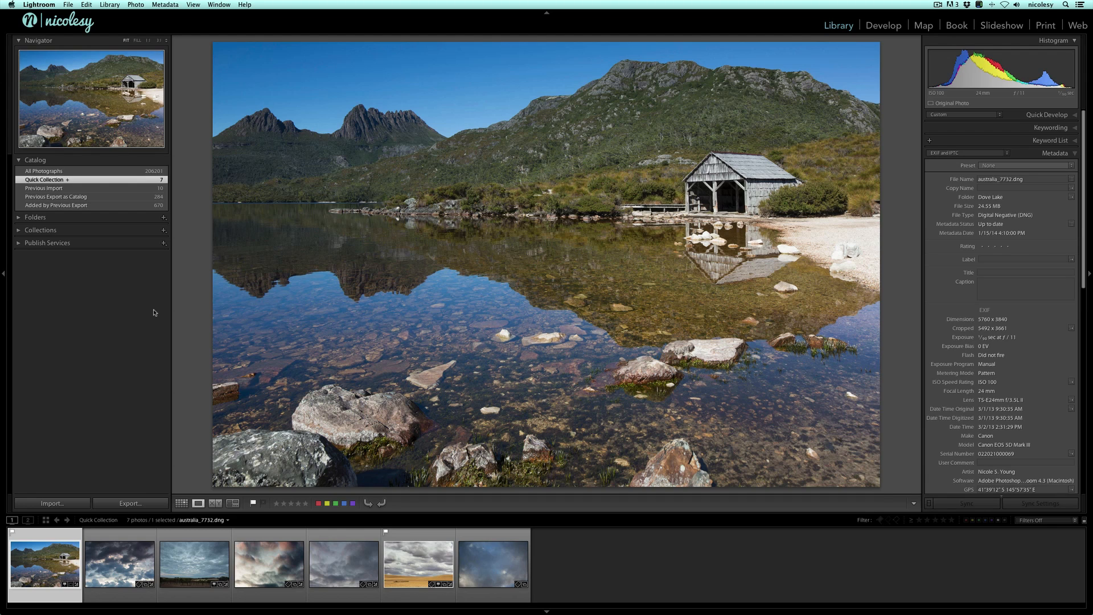
{"action": "key", "text": "g"}
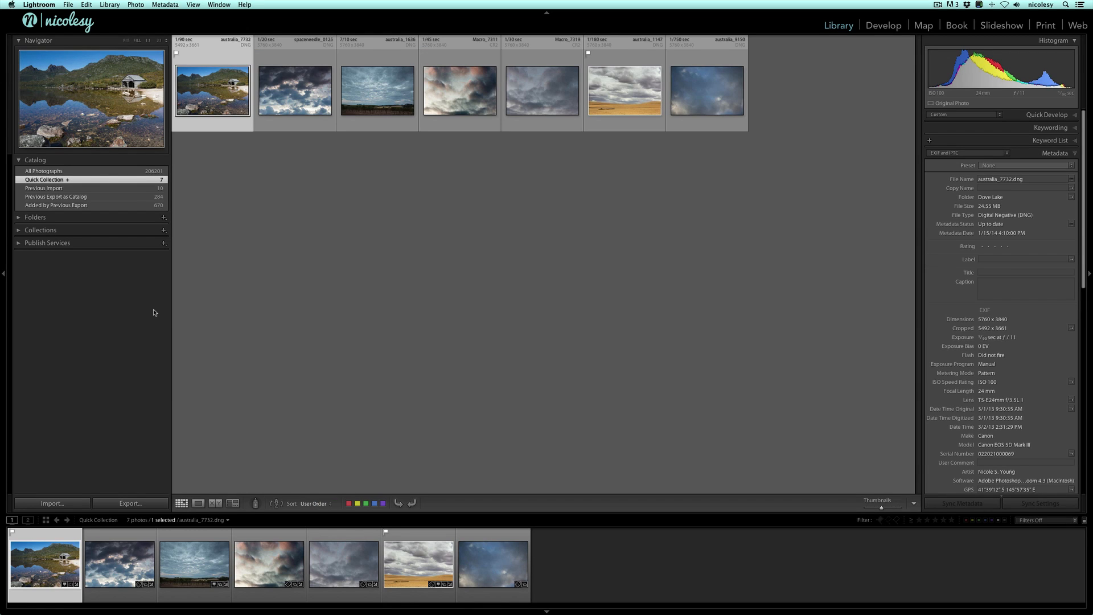
{"action": "left_click_drag", "start_coordinate": [882, 507], "coordinate": [890, 507]}
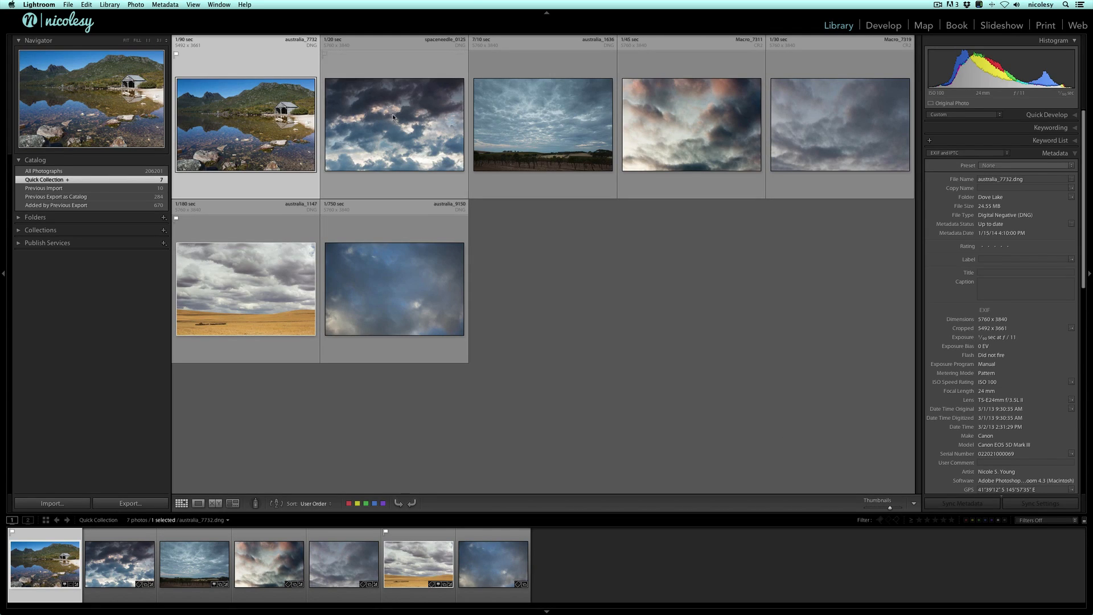
- Open the australia_7732 lake photo and the spaceneedle_0125 cloud photo together as layers in Perfect Layers 8
{"action": "left_click", "coordinate": [454, 149], "text": "super"}
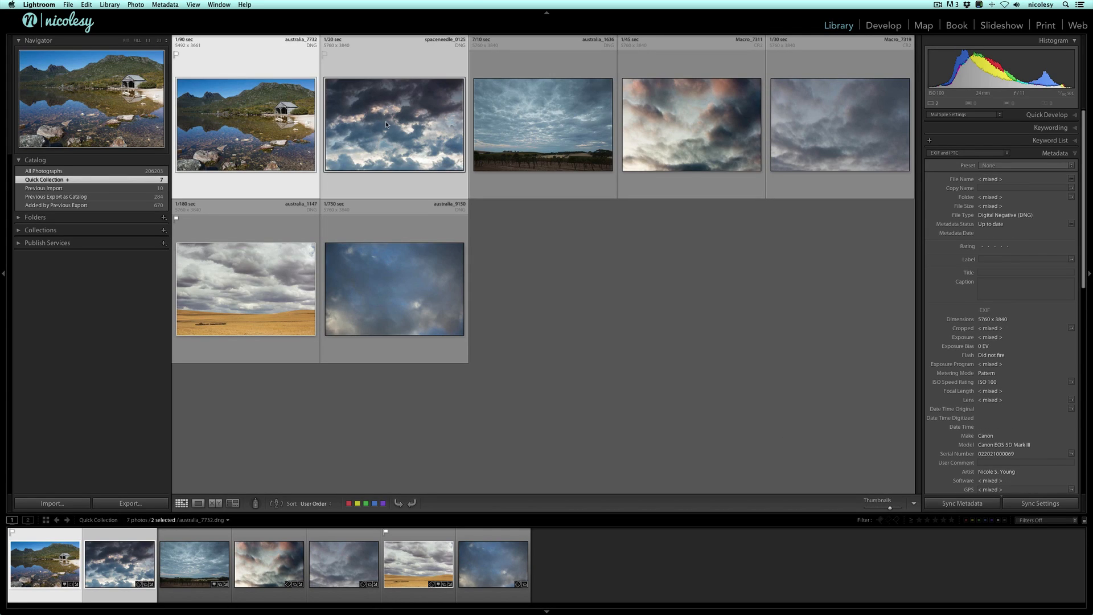
{"action": "left_click", "coordinate": [67, 4]}
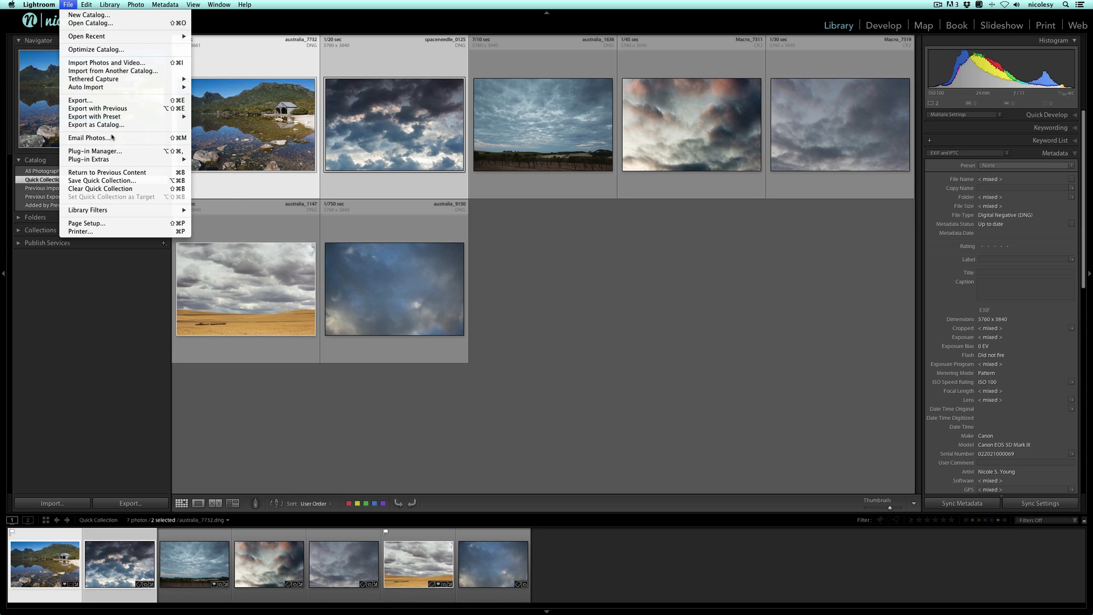
{"action": "mouse_move", "coordinate": [116, 158]}
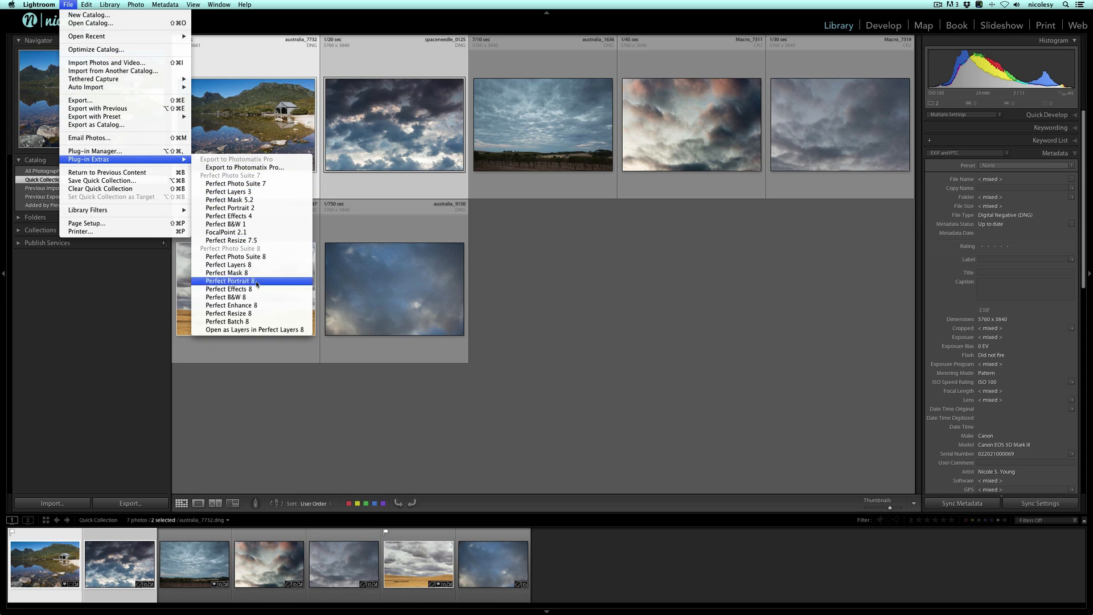
{"action": "left_click", "coordinate": [277, 329]}
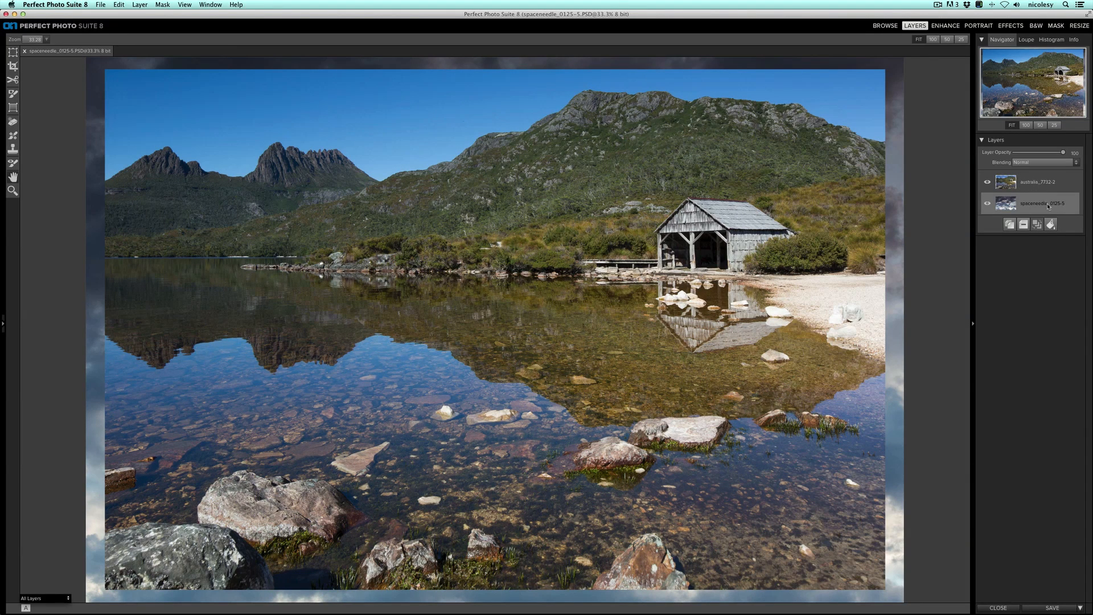
- Crop the canvas to the bounds of the australia_7732 layer
{"action": "left_click", "coordinate": [1041, 191]}
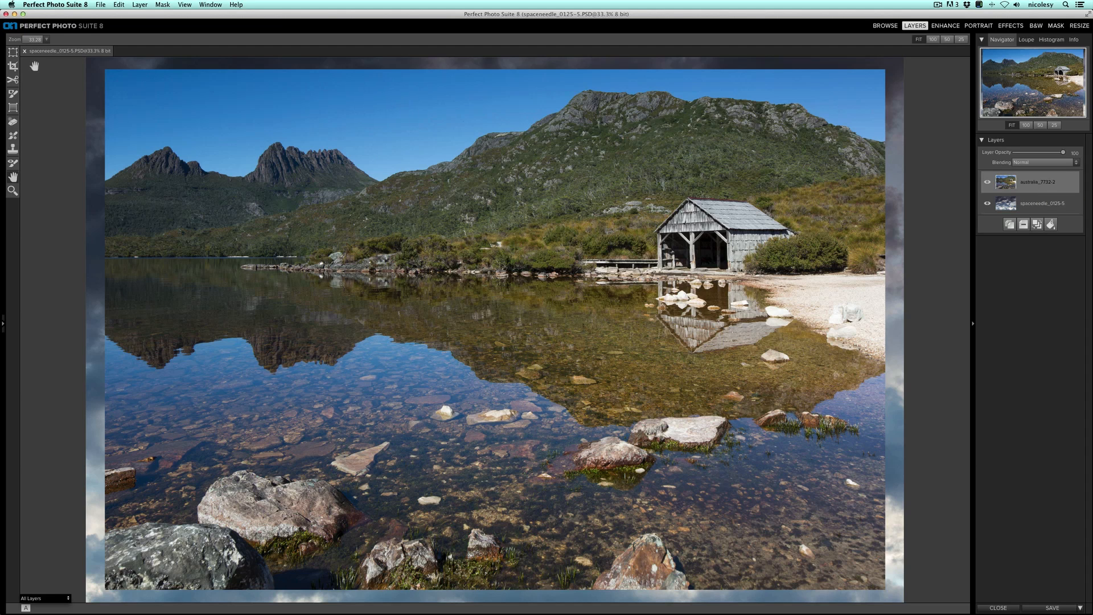
{"action": "left_click", "coordinate": [13, 65]}
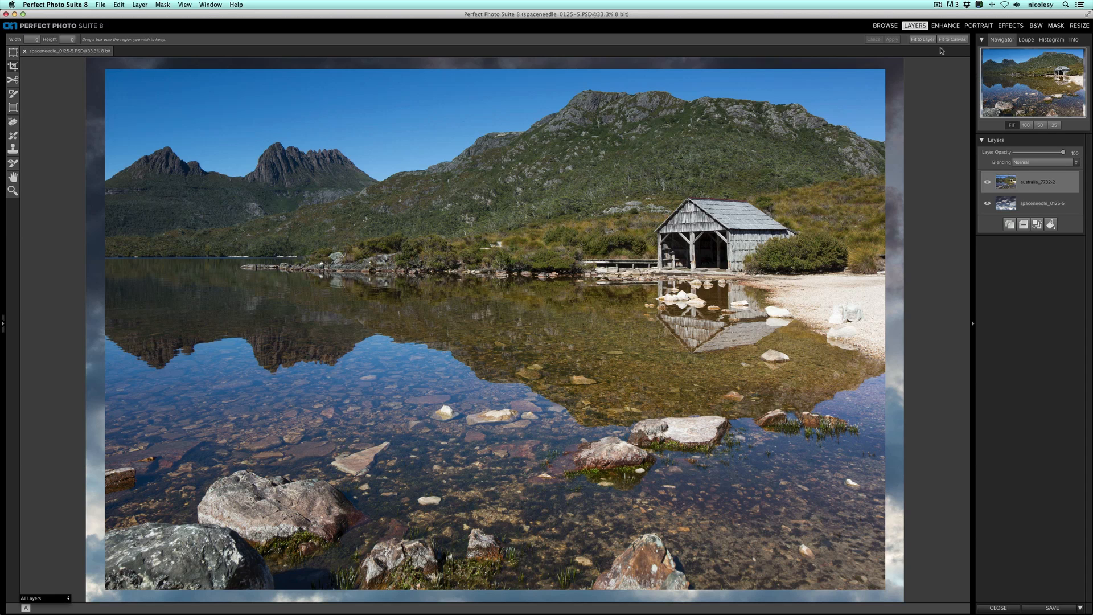
{"action": "left_click", "coordinate": [922, 40]}
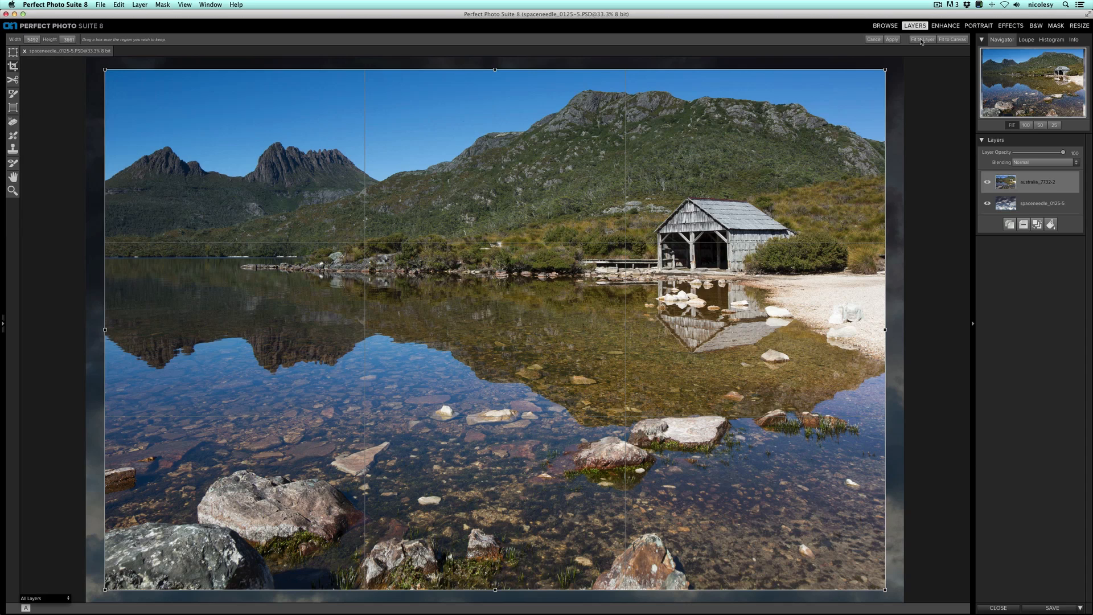
{"action": "left_click", "coordinate": [893, 40]}
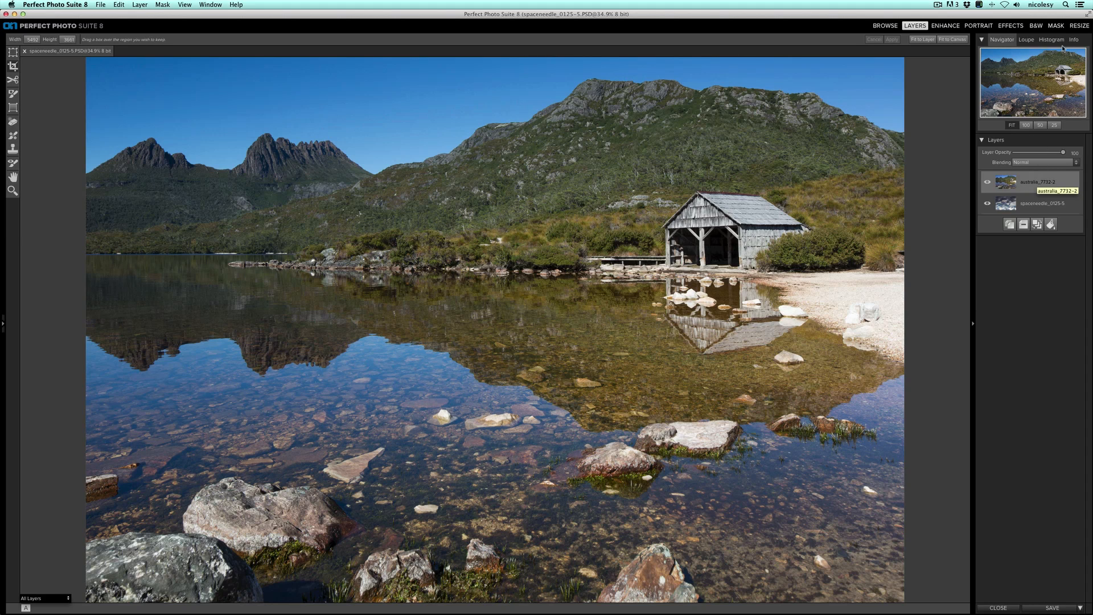
- Mask out the blue sky above the mountains on the lake layer in the Mask module, with Auto Expand on
{"action": "left_click", "coordinate": [1056, 26]}
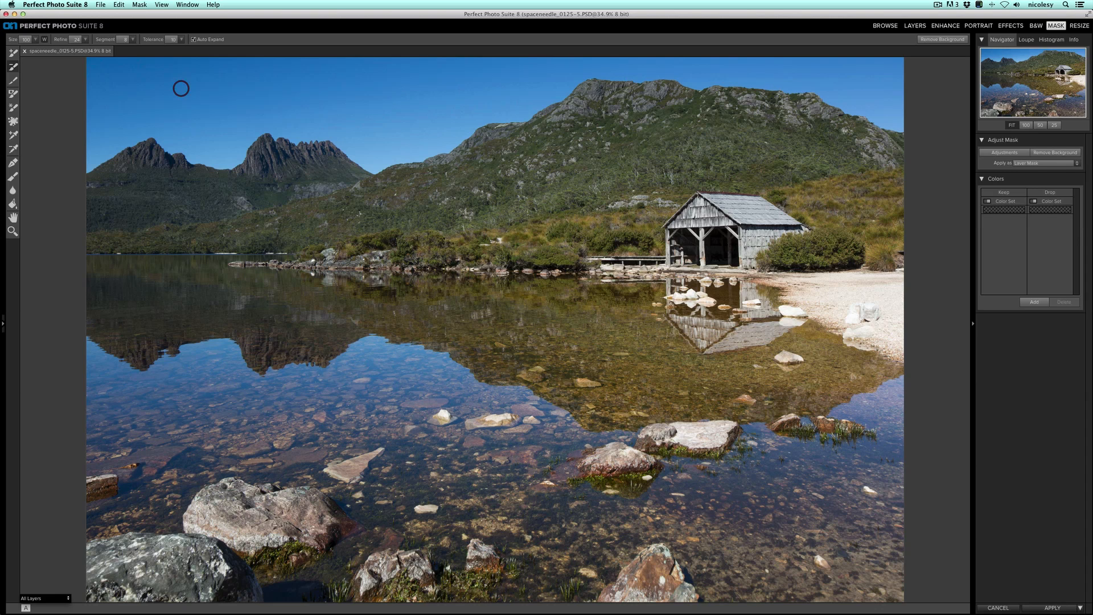
{"action": "left_click_drag", "start_coordinate": [181, 89], "coordinate": [256, 87]}
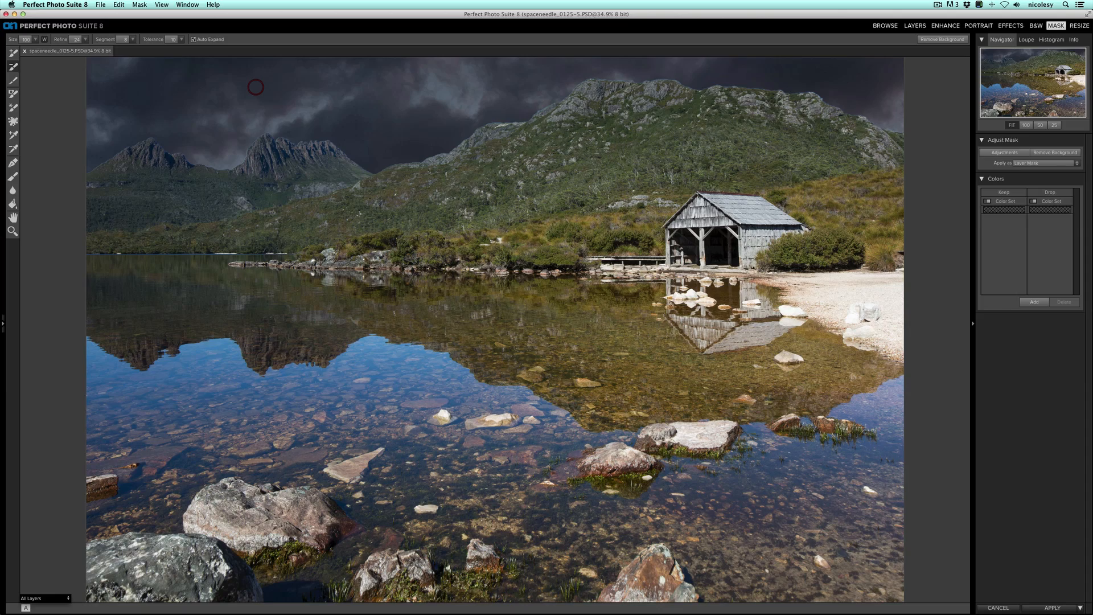
- Trim the blue fringe from the mask edge along the large mountain's ridge and summit, using Remove mode
{"action": "key", "text": "super+1"}
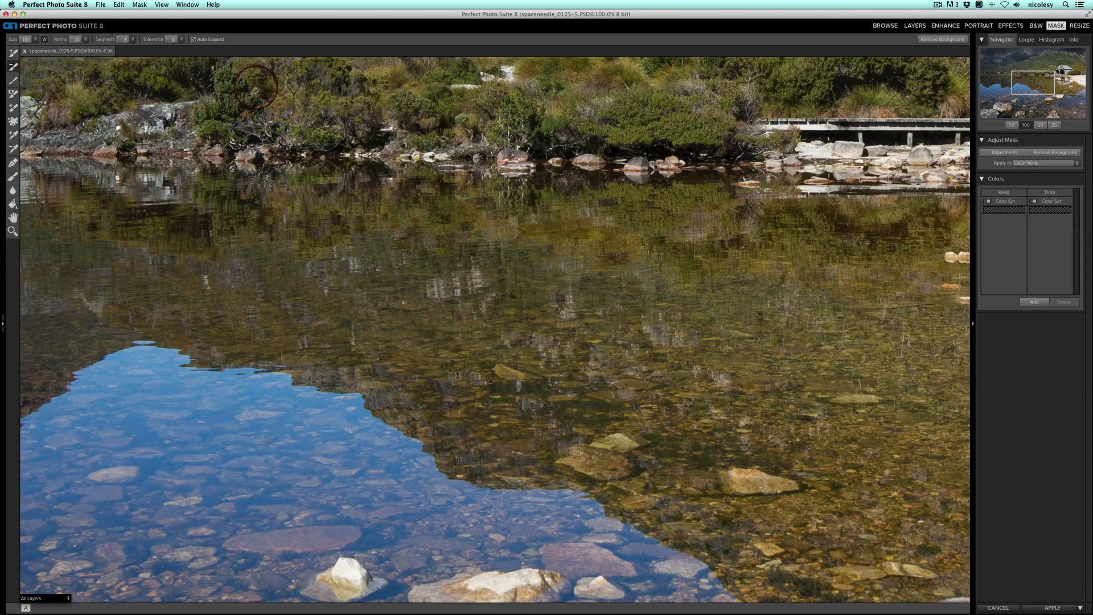
{"action": "left_click_drag", "start_coordinate": [1035, 85], "coordinate": [1032, 64]}
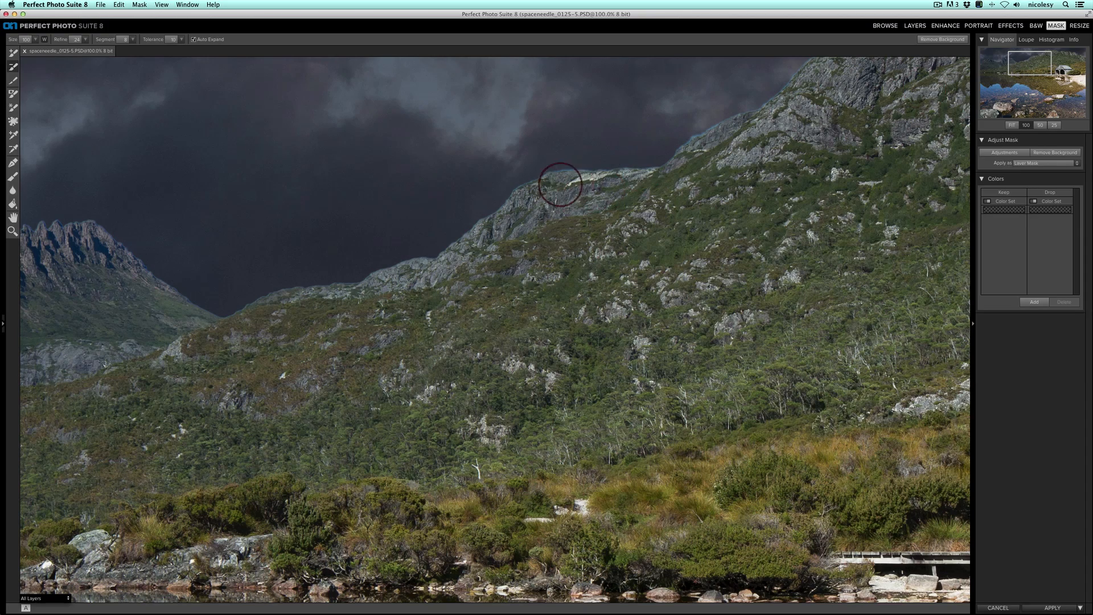
{"action": "left_click_drag", "start_coordinate": [1049, 61], "coordinate": [1061, 55]}
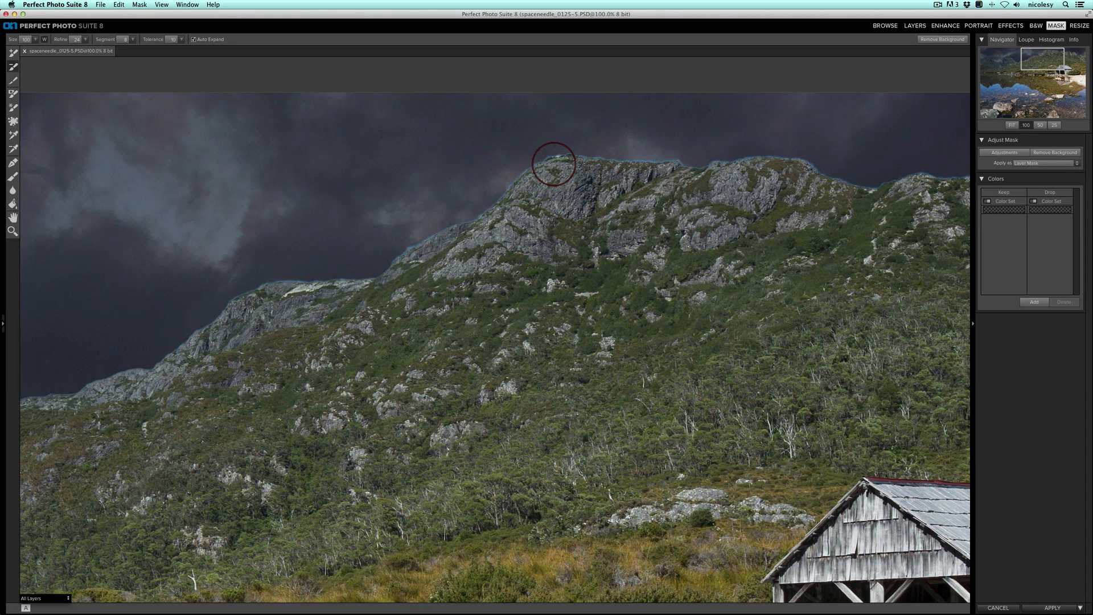
{"action": "left_click", "coordinate": [12, 177]}
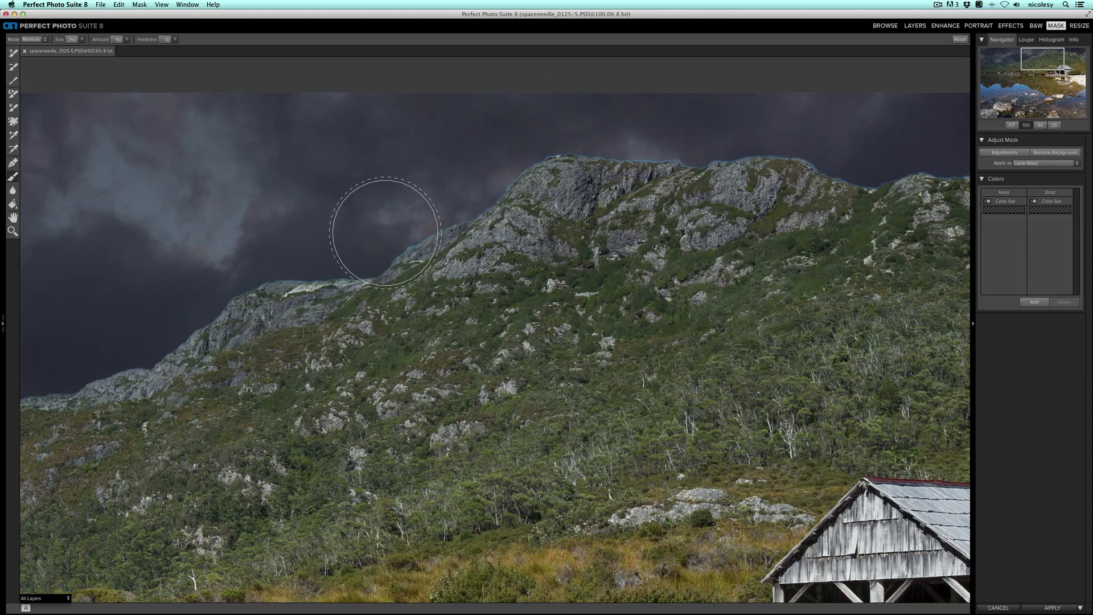
{"action": "mouse_move", "coordinate": [385, 233]}
{"action": "left_mouse_down"}
{"action": "mouse_move", "coordinate": [528, 174]}
{"action": "mouse_move", "coordinate": [581, 175]}
{"action": "left_mouse_up"}
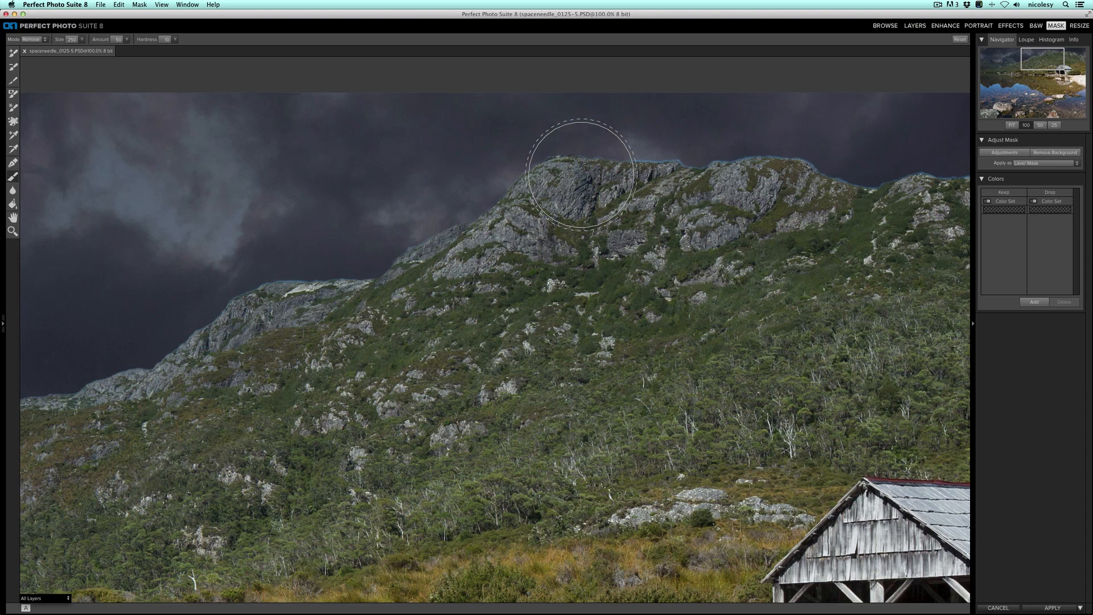
{"action": "key", "text": "super+z"}
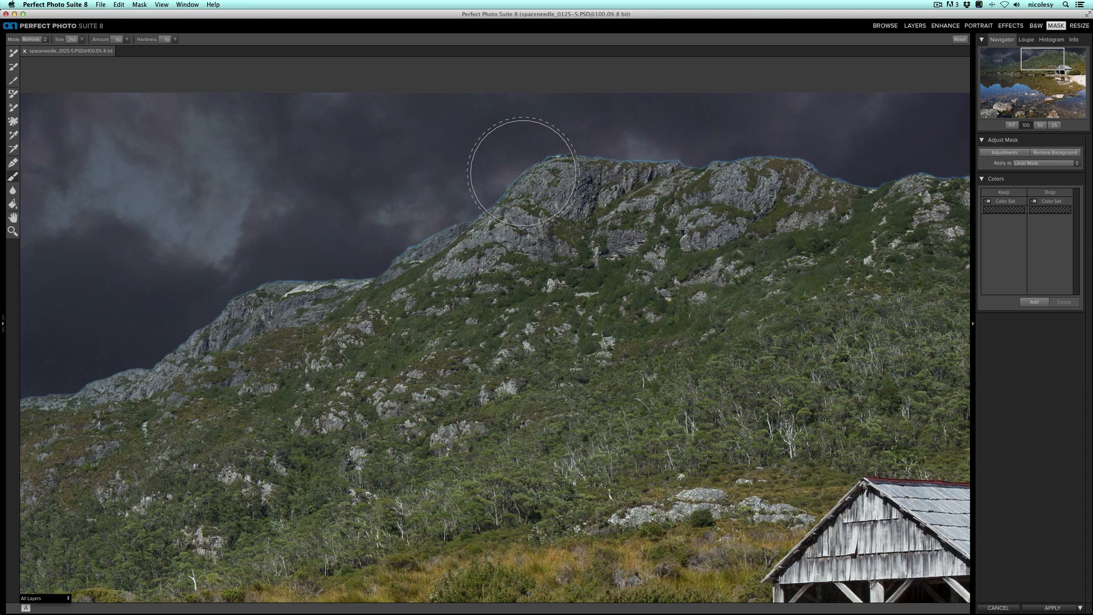
{"action": "left_click", "coordinate": [9, 179]}
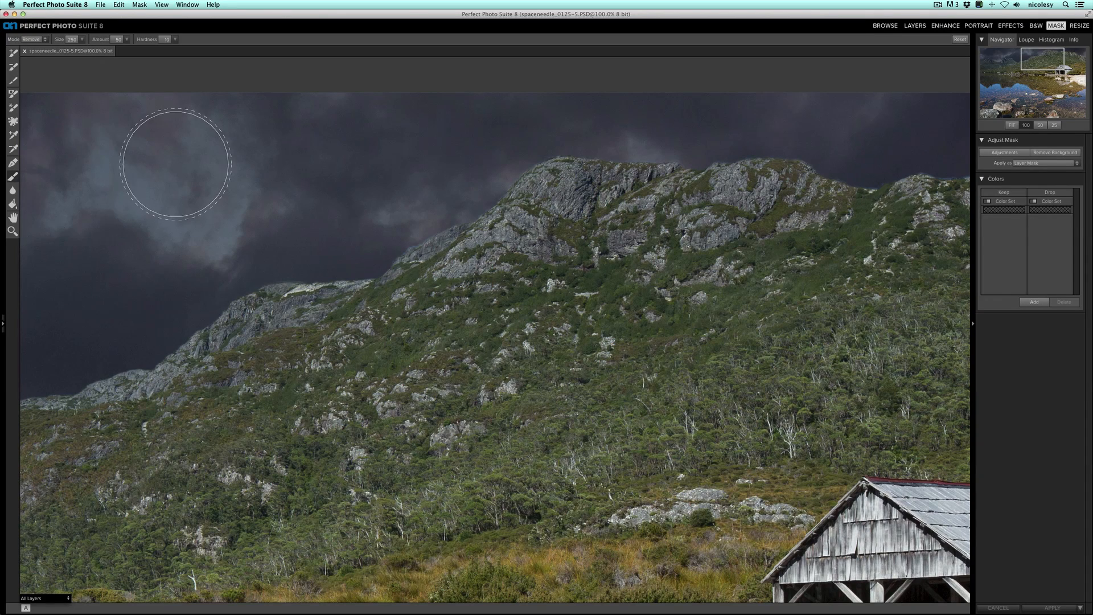
{"action": "left_click", "coordinate": [564, 181]}
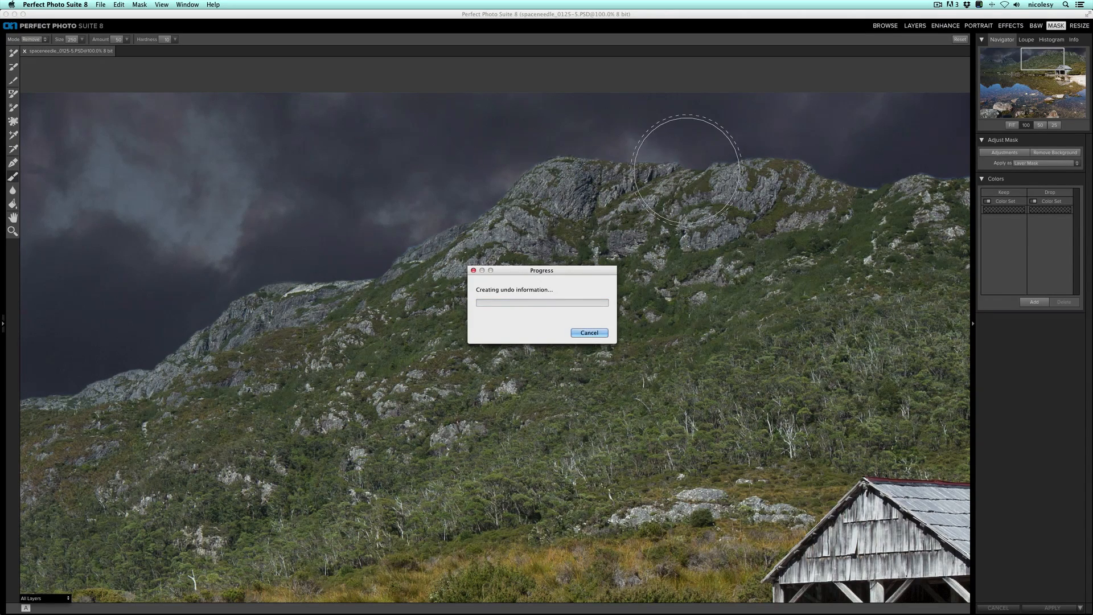
- Finish trimming the blue fringe along the rest of the mountain skyline and apply the layer mask
{"action": "key", "text": "space"}
{"action": "left_click_drag", "start_coordinate": [733, 171], "coordinate": [236, 183]}
{"action": "left_click_drag", "start_coordinate": [1060, 64], "coordinate": [1065, 64]}
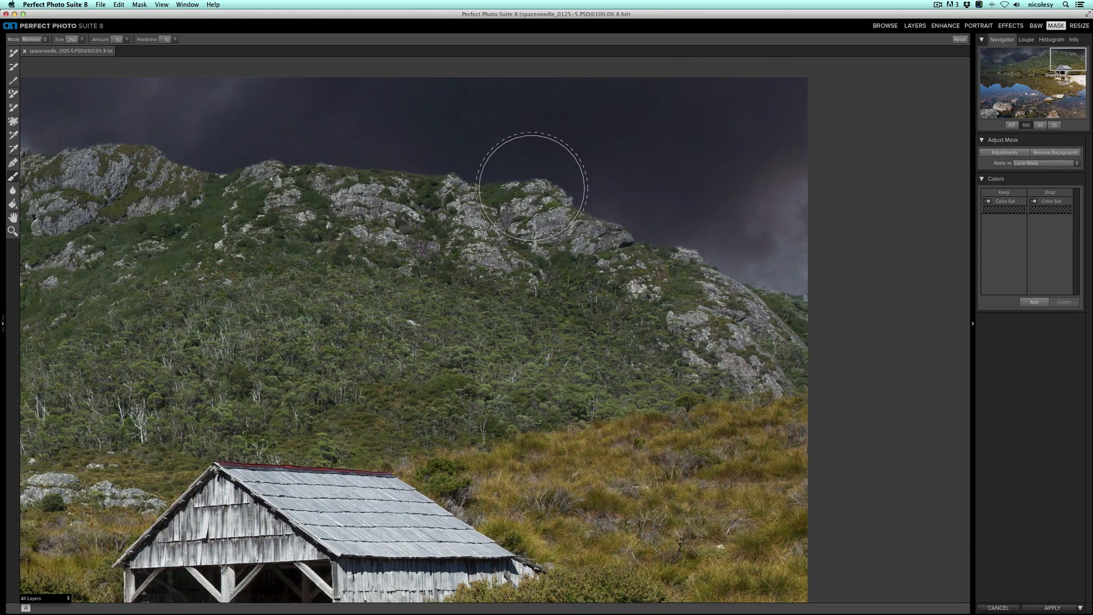
{"action": "left_click_drag", "start_coordinate": [1050, 63], "coordinate": [986, 62]}
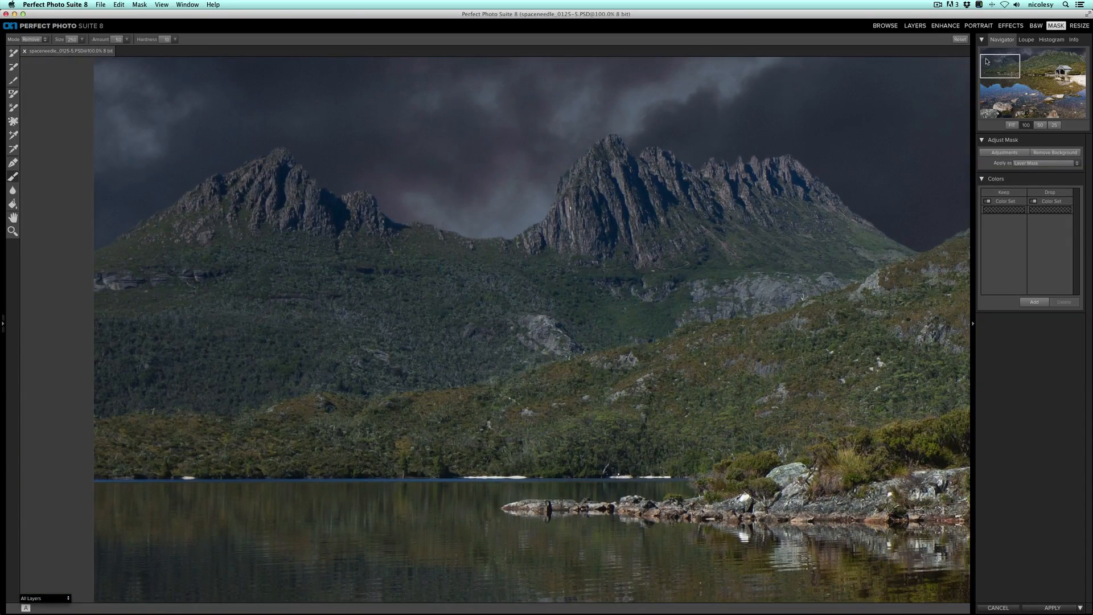
{"action": "key", "text": "super+0"}
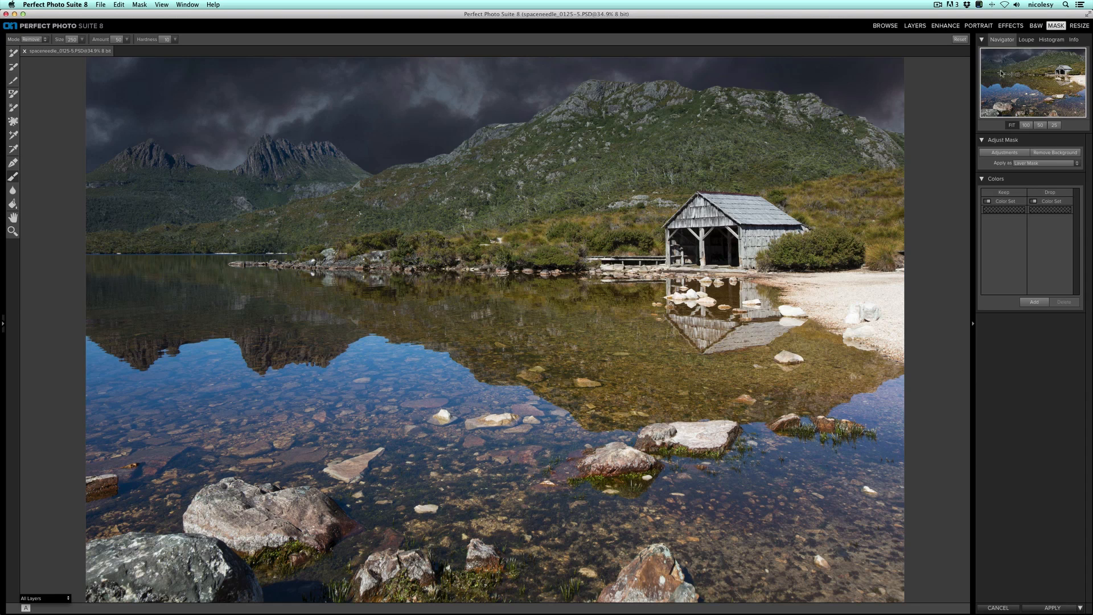
{"action": "left_click", "coordinate": [1053, 608]}
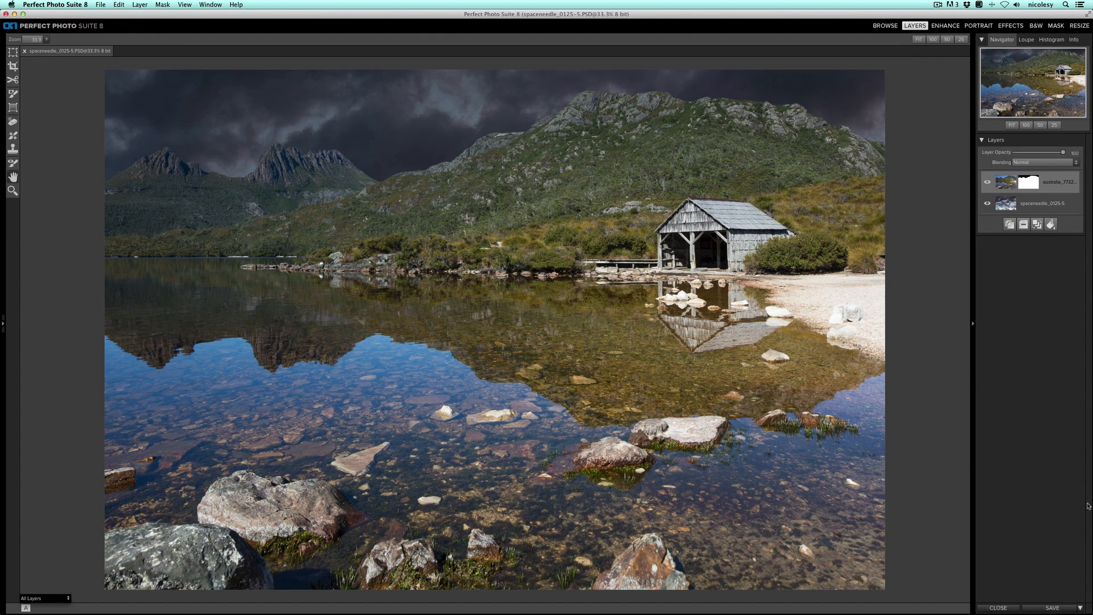
- Move the spaceneedle_0125 layer up so its brighter clouds sit behind the mountains, and enlarge it slightly to cover the full width
{"action": "key", "text": "super+minus"}
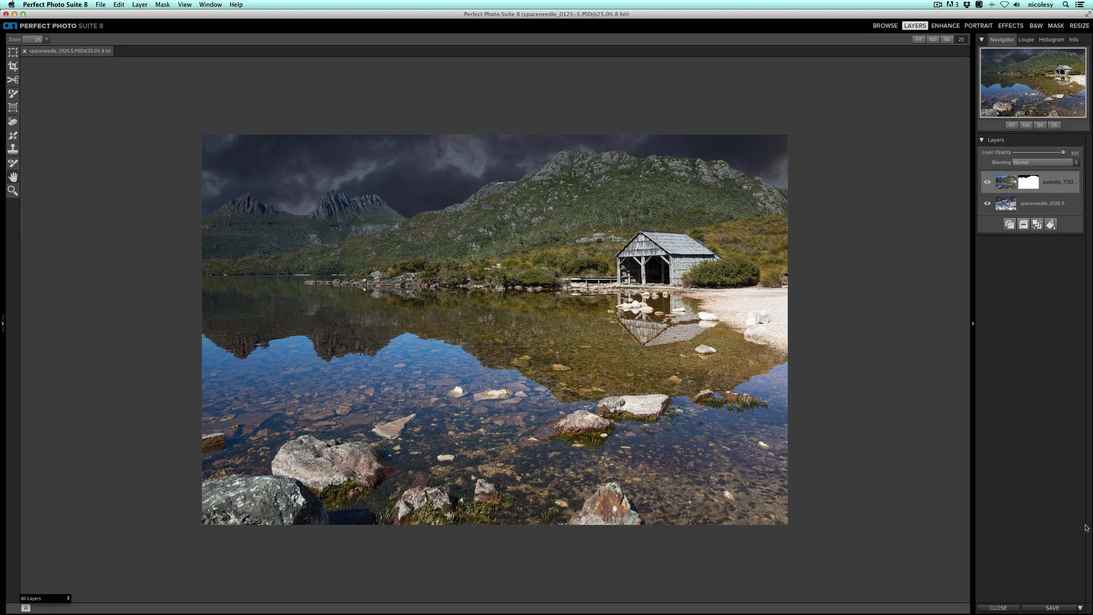
{"action": "left_click", "coordinate": [1039, 203]}
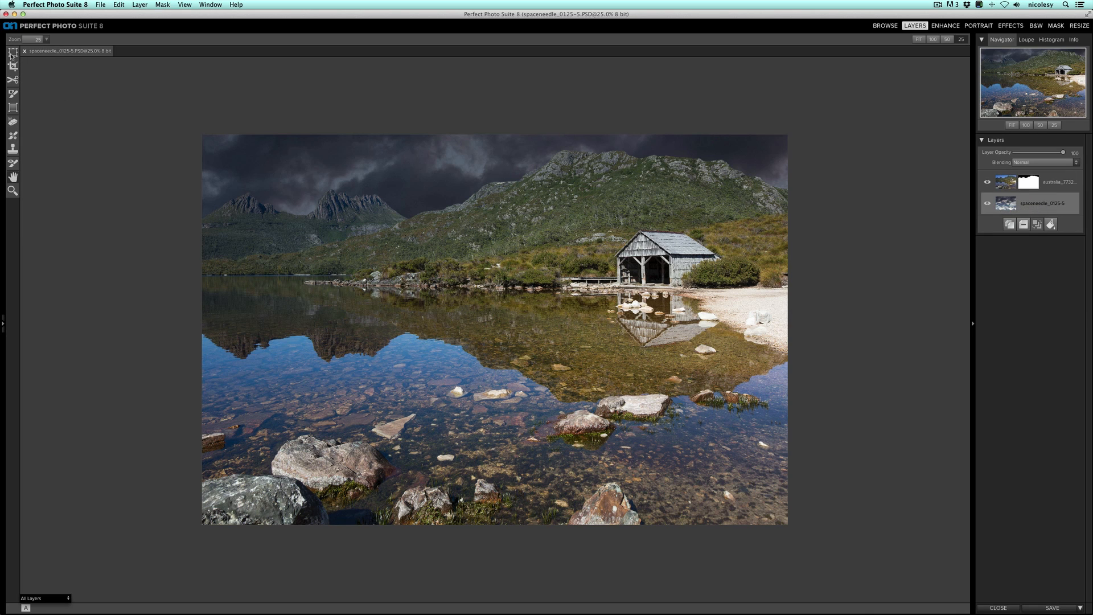
{"action": "left_click", "coordinate": [12, 52]}
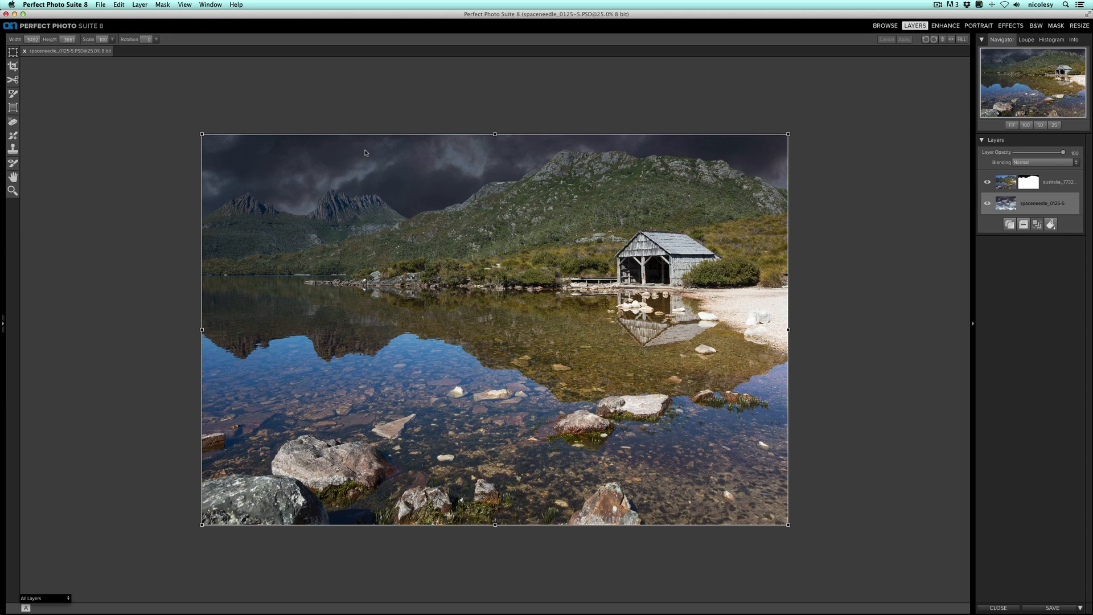
{"action": "key", "text": "super+minus"}
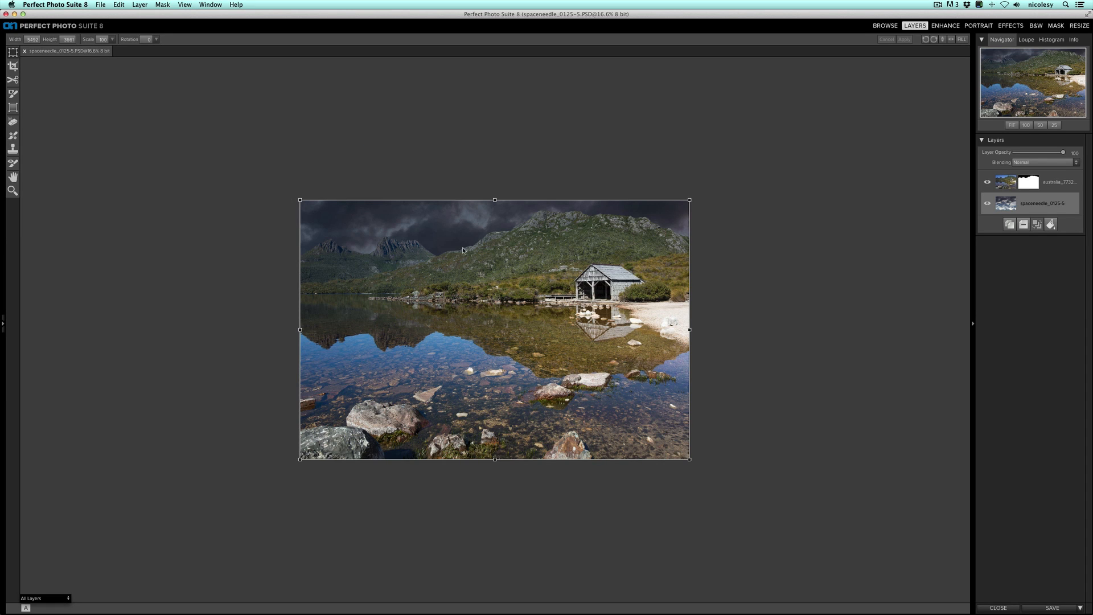
{"action": "left_click_drag", "start_coordinate": [465, 232], "coordinate": [466, 66]}
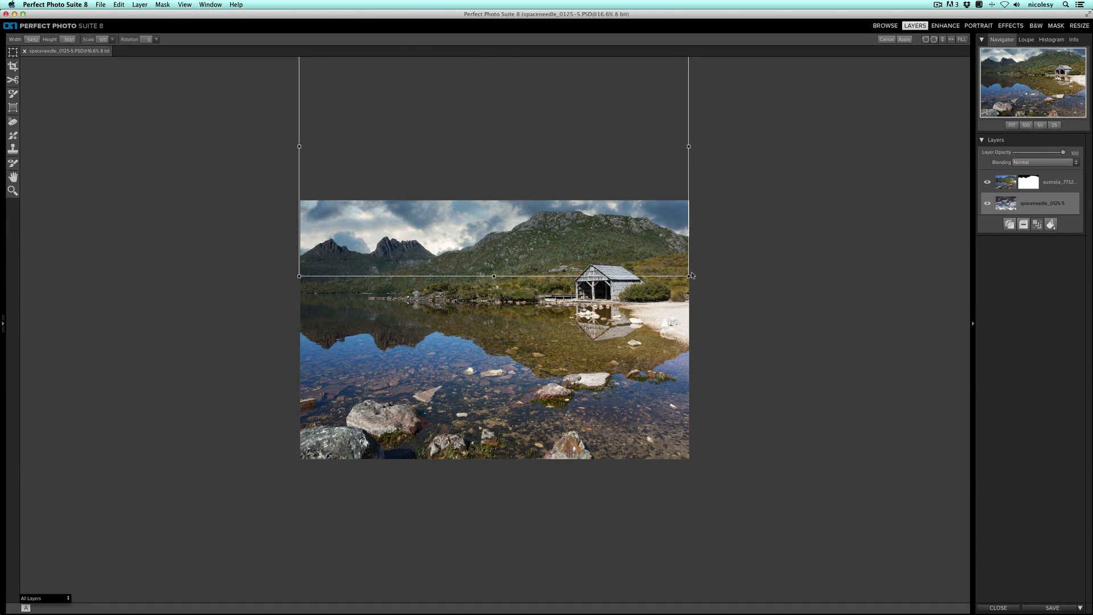
{"action": "left_click_drag", "start_coordinate": [691, 279], "coordinate": [693, 281]}
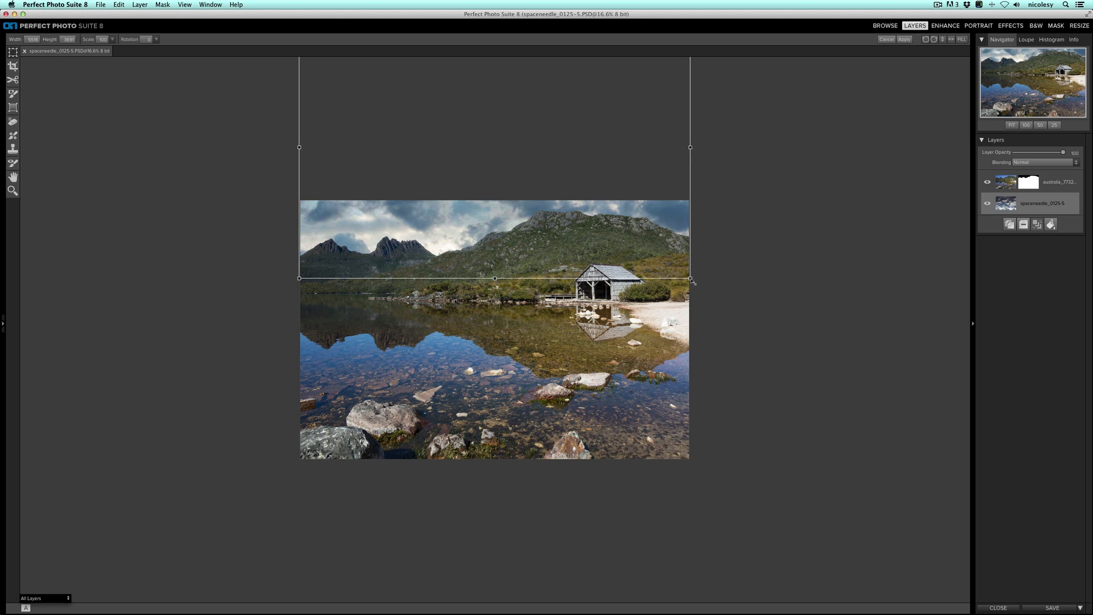
{"action": "mouse_move", "coordinate": [600, 187]}
{"action": "left_mouse_down"}
{"action": "mouse_move", "coordinate": [609, 144]}
{"action": "mouse_move", "coordinate": [610, 205]}
{"action": "mouse_move", "coordinate": [609, 183]}
{"action": "mouse_move", "coordinate": [619, 187]}
{"action": "left_mouse_up"}
{"action": "key", "text": "Right"}
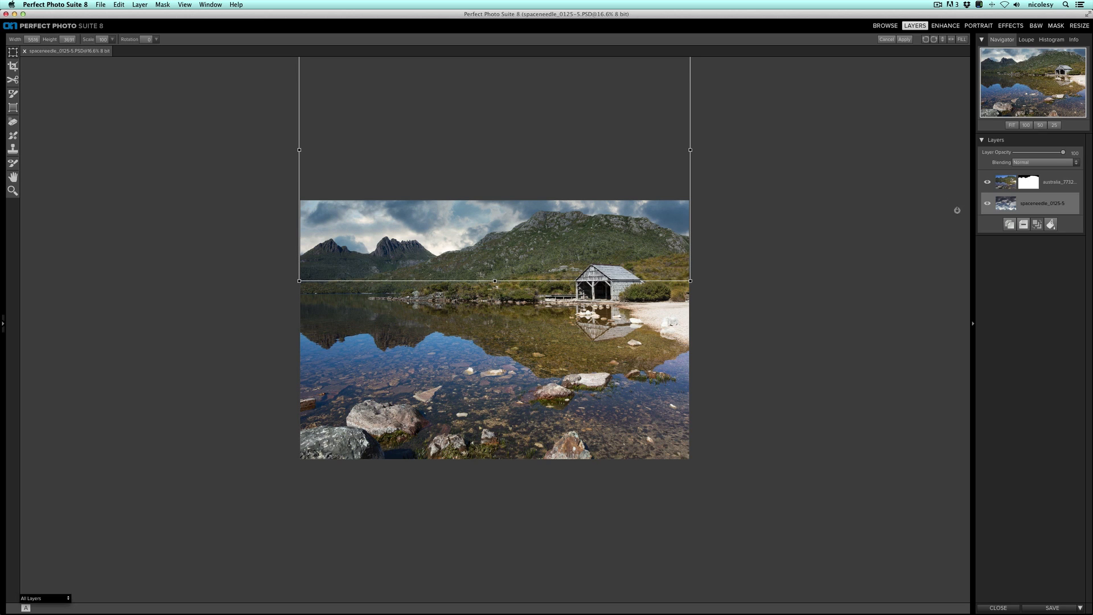
{"action": "left_click", "coordinate": [904, 39]}
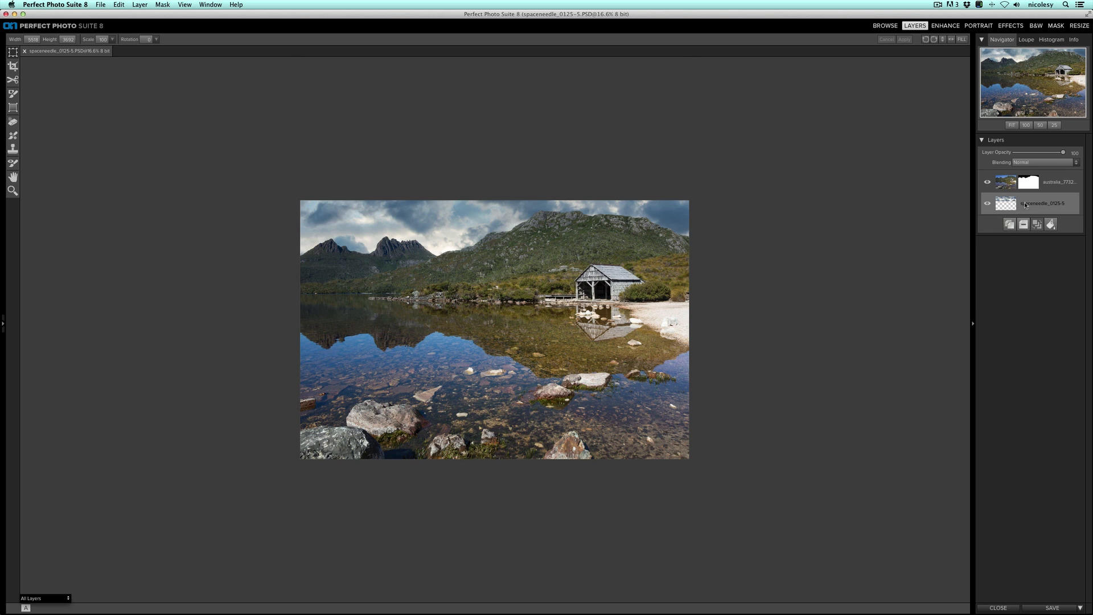
- Duplicate the spaceneedle_0125 sky layer
{"action": "left_click", "coordinate": [1010, 224]}
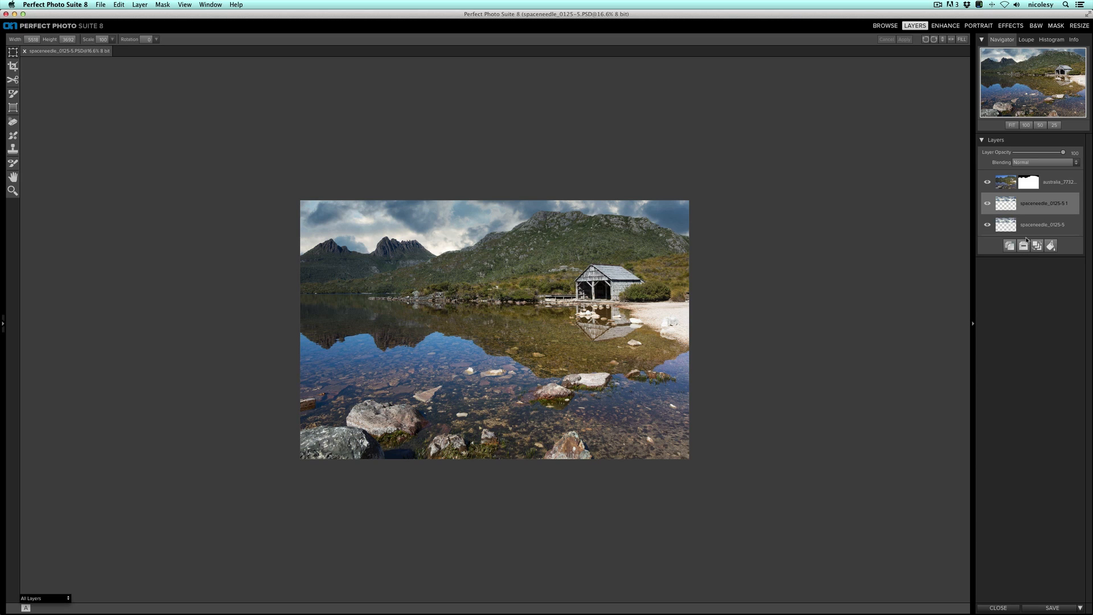
- Place the duplicated sky layer above the lake photo, flipped vertically over the water as a reflection, and apply the transform
{"action": "left_click_drag", "start_coordinate": [1031, 201], "coordinate": [1033, 179]}
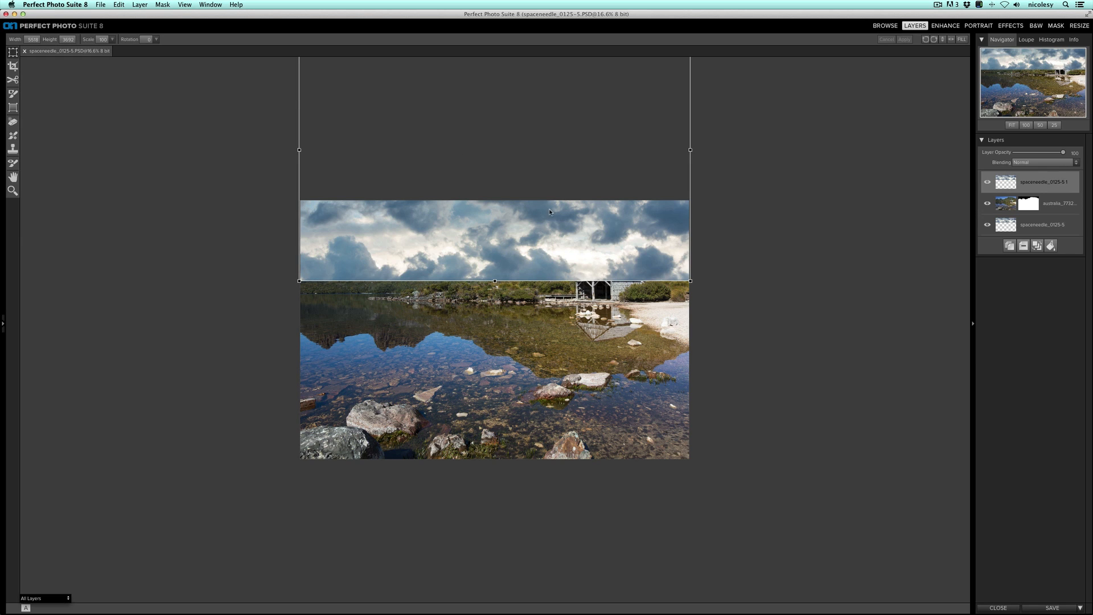
{"action": "left_click_drag", "start_coordinate": [560, 222], "coordinate": [558, 266]}
{"action": "key", "text": "Right"}
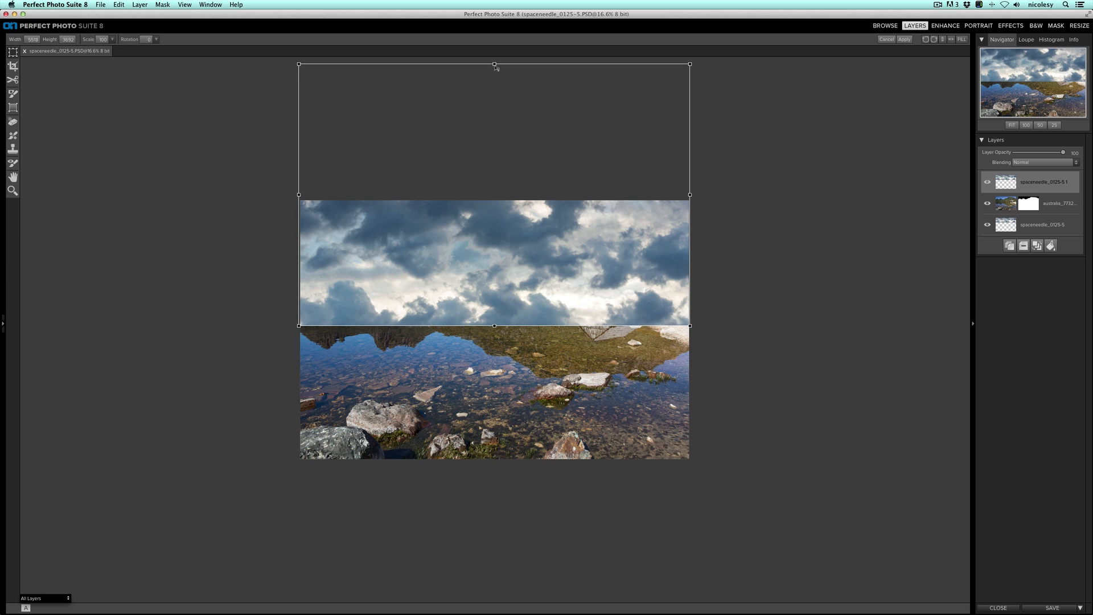
{"action": "left_click_drag", "start_coordinate": [495, 66], "coordinate": [508, 552]}
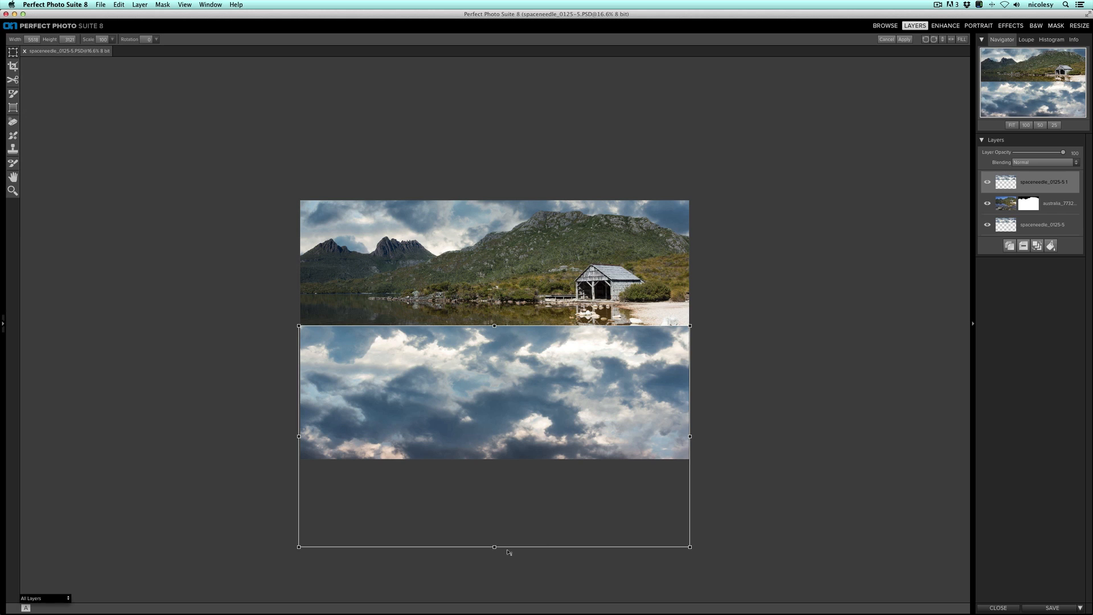
{"action": "left_click", "coordinate": [905, 39]}
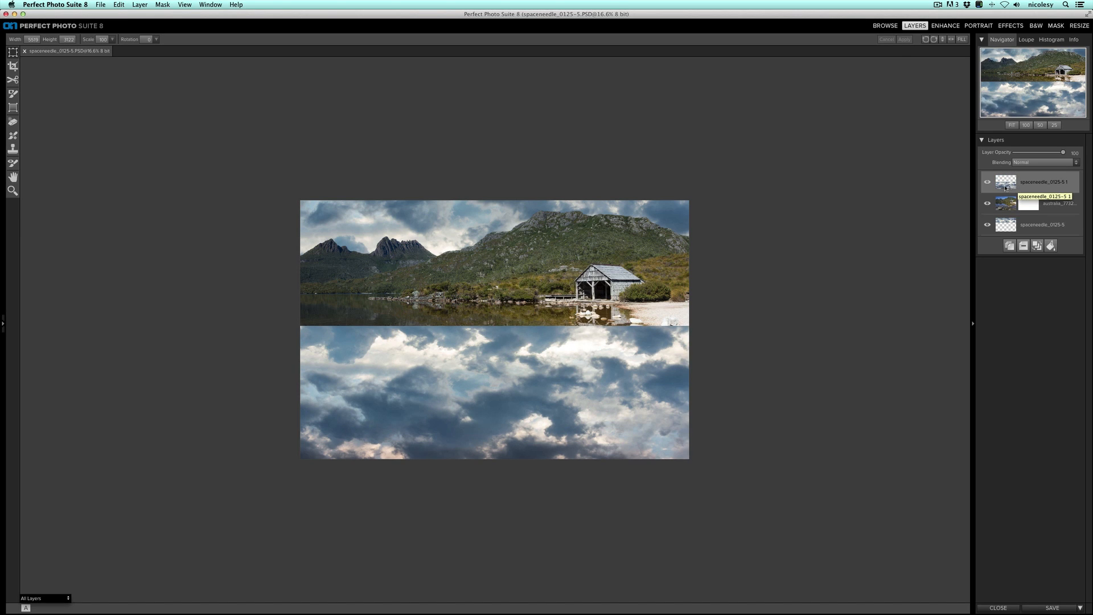
- Toggle the flipped sky layer's visibility to compare, and invert its mask to hide the clouds
{"action": "left_click", "coordinate": [989, 183]}
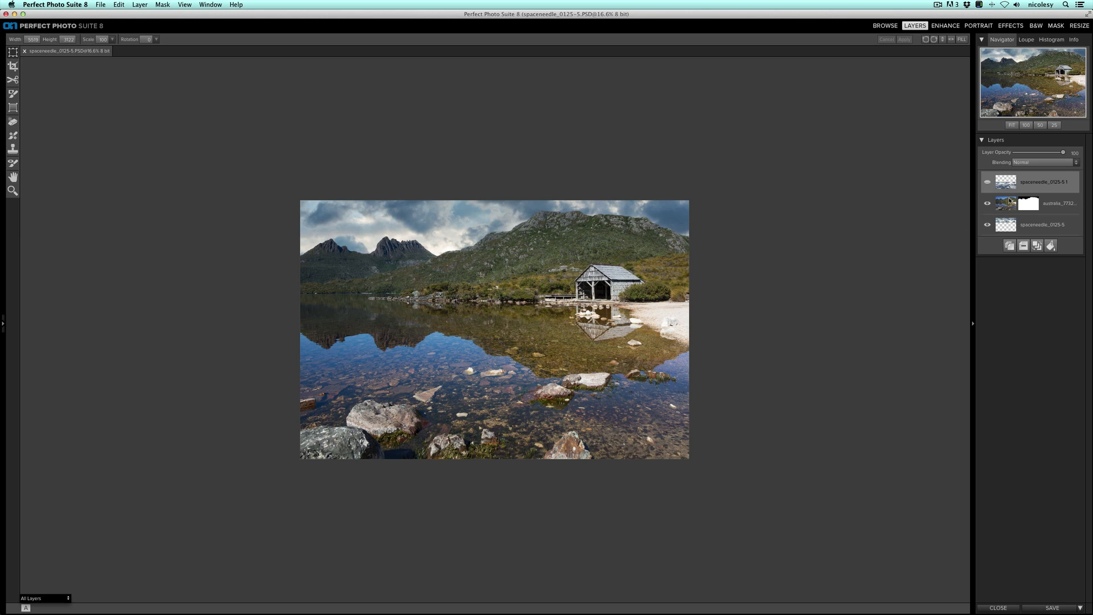
{"action": "left_click", "coordinate": [988, 182]}
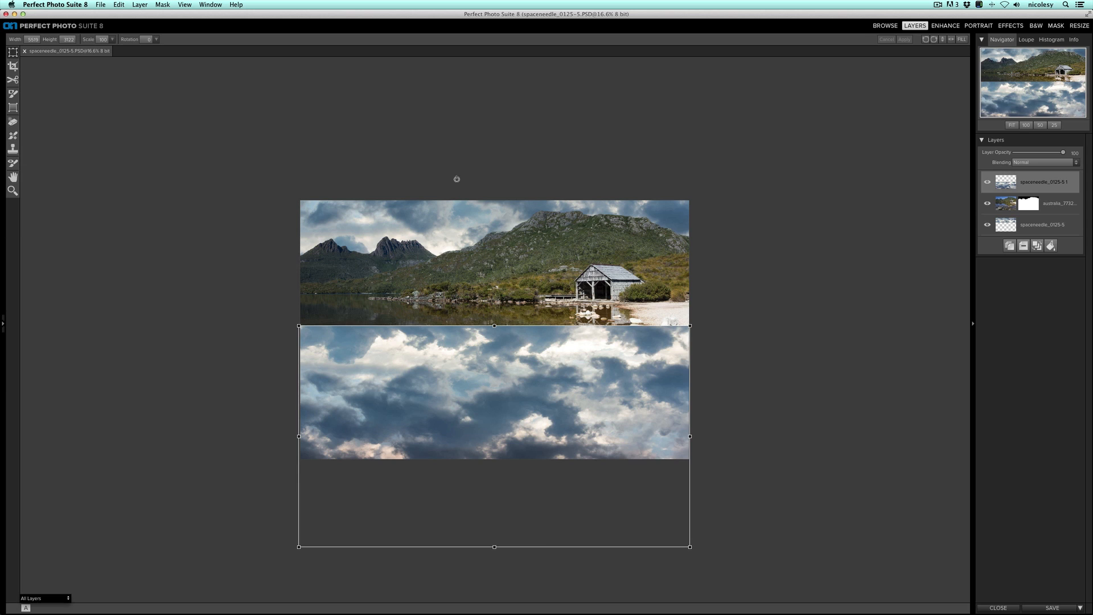
{"action": "left_click", "coordinate": [166, 3]}
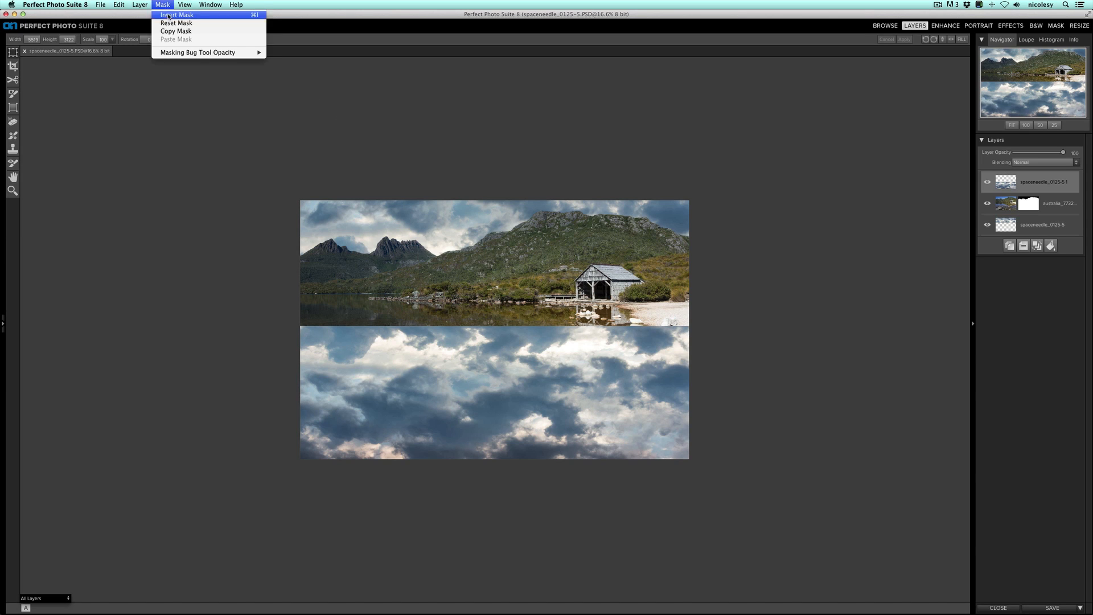
{"action": "left_click", "coordinate": [166, 16]}
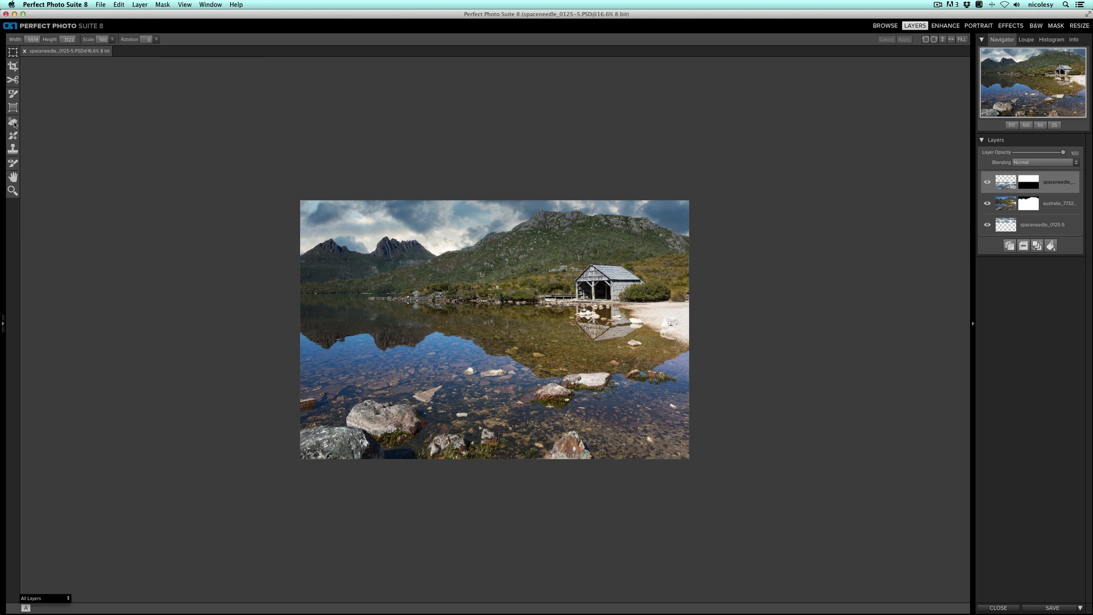
- Paint the flipped clouds into the open water with the Masking Brush in Paint In mode, enlarging the brush for broad areas
{"action": "left_click", "coordinate": [12, 95]}
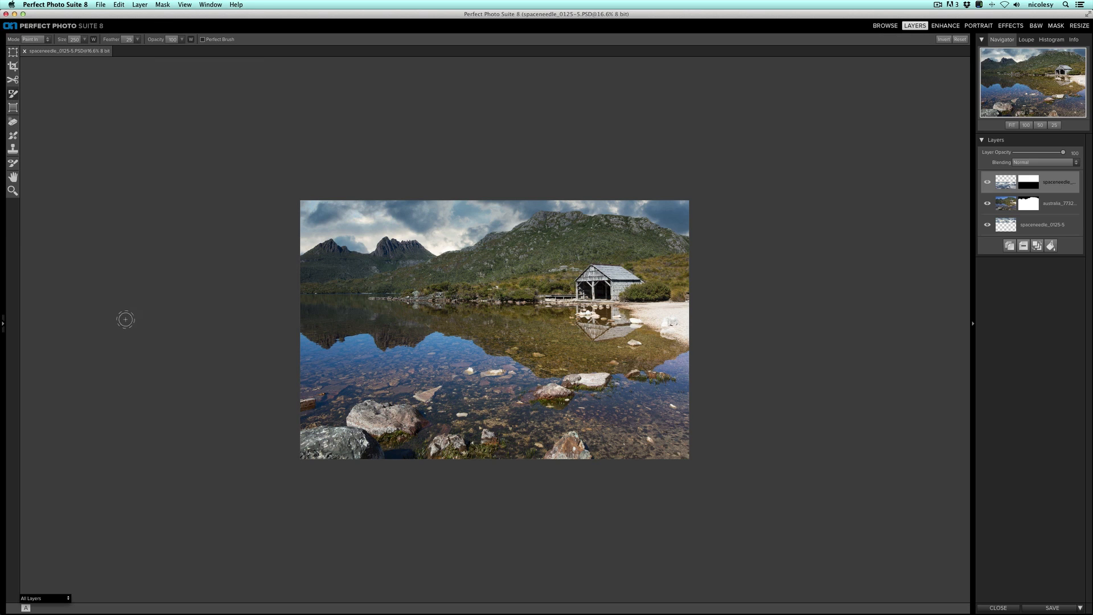
{"action": "mouse_move", "coordinate": [298, 344]}
{"action": "left_mouse_down"}
{"action": "mouse_move", "coordinate": [358, 342]}
{"action": "mouse_move", "coordinate": [386, 355]}
{"action": "mouse_move", "coordinate": [451, 342]}
{"action": "mouse_move", "coordinate": [540, 372]}
{"action": "mouse_move", "coordinate": [527, 377]}
{"action": "mouse_move", "coordinate": [541, 408]}
{"action": "mouse_move", "coordinate": [621, 385]}
{"action": "mouse_move", "coordinate": [657, 390]}
{"action": "mouse_move", "coordinate": [692, 357]}
{"action": "mouse_move", "coordinate": [681, 402]}
{"action": "mouse_move", "coordinate": [696, 449]}
{"action": "mouse_move", "coordinate": [642, 394]}
{"action": "mouse_move", "coordinate": [671, 399]}
{"action": "mouse_move", "coordinate": [581, 414]}
{"action": "mouse_move", "coordinate": [613, 456]}
{"action": "mouse_move", "coordinate": [600, 424]}
{"action": "mouse_move", "coordinate": [653, 469]}
{"action": "mouse_move", "coordinate": [682, 446]}
{"action": "left_mouse_up"}
{"action": "key", "text": "bracketright"}
{"action": "mouse_move", "coordinate": [609, 436]}
{"action": "left_mouse_down"}
{"action": "mouse_move", "coordinate": [527, 423]}
{"action": "mouse_move", "coordinate": [563, 420]}
{"action": "mouse_move", "coordinate": [505, 456]}
{"action": "mouse_move", "coordinate": [531, 450]}
{"action": "mouse_move", "coordinate": [547, 425]}
{"action": "mouse_move", "coordinate": [513, 439]}
{"action": "mouse_move", "coordinate": [496, 421]}
{"action": "mouse_move", "coordinate": [472, 425]}
{"action": "mouse_move", "coordinate": [505, 421]}
{"action": "mouse_move", "coordinate": [501, 397]}
{"action": "mouse_move", "coordinate": [516, 397]}
{"action": "mouse_move", "coordinate": [475, 370]}
{"action": "mouse_move", "coordinate": [415, 358]}
{"action": "mouse_move", "coordinate": [312, 374]}
{"action": "left_mouse_up"}
{"action": "key", "text": "super+equal"}
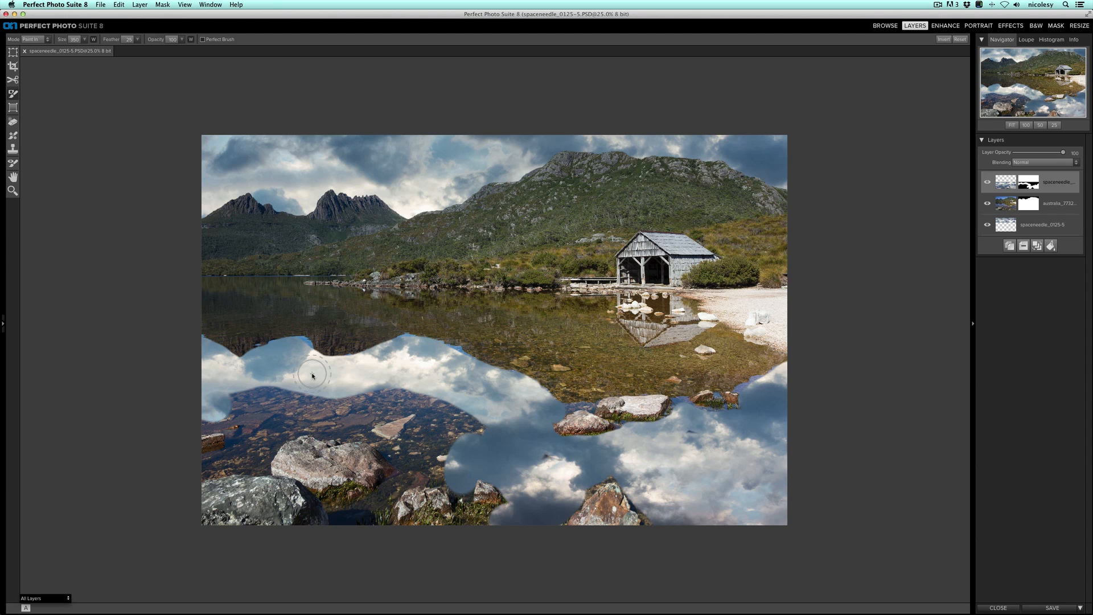
{"action": "key", "text": "super+equal"}
{"action": "mouse_move", "coordinate": [312, 374]}
{"action": "left_mouse_down"}
{"action": "mouse_move", "coordinate": [214, 429]}
{"action": "mouse_move", "coordinate": [169, 425]}
{"action": "mouse_move", "coordinate": [111, 446]}
{"action": "mouse_move", "coordinate": [212, 421]}
{"action": "mouse_move", "coordinate": [353, 426]}
{"action": "mouse_move", "coordinate": [464, 469]}
{"action": "mouse_move", "coordinate": [362, 509]}
{"action": "mouse_move", "coordinate": [317, 452]}
{"action": "mouse_move", "coordinate": [168, 477]}
{"action": "mouse_move", "coordinate": [130, 502]}
{"action": "mouse_move", "coordinate": [178, 499]}
{"action": "mouse_move", "coordinate": [239, 474]}
{"action": "mouse_move", "coordinate": [403, 458]}
{"action": "left_mouse_up"}
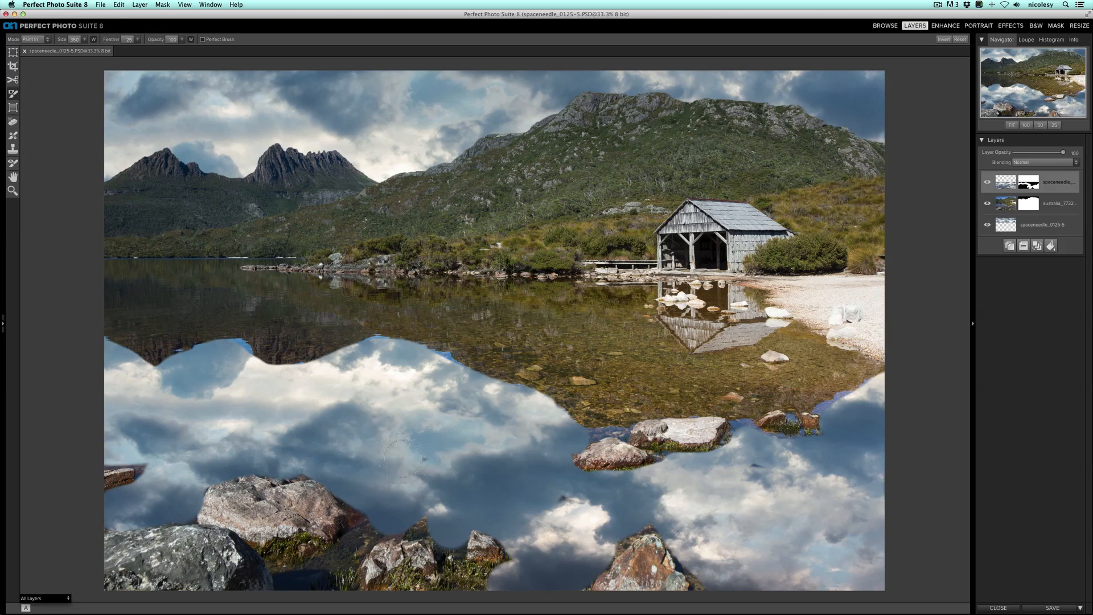
- Paint in the remaining cloud reflection around the foreground rocks and along the mountain reflection's edge with a smaller brush
{"action": "key", "text": "bracketleft"}
{"action": "mouse_move", "coordinate": [364, 522]}
{"action": "left_mouse_down"}
{"action": "mouse_move", "coordinate": [276, 581]}
{"action": "mouse_move", "coordinate": [320, 580]}
{"action": "mouse_move", "coordinate": [406, 514]}
{"action": "mouse_move", "coordinate": [455, 543]}
{"action": "mouse_move", "coordinate": [460, 592]}
{"action": "mouse_move", "coordinate": [484, 582]}
{"action": "left_mouse_up"}
{"action": "key", "text": "bracketleft"}
{"action": "key", "text": "bracketleft"}
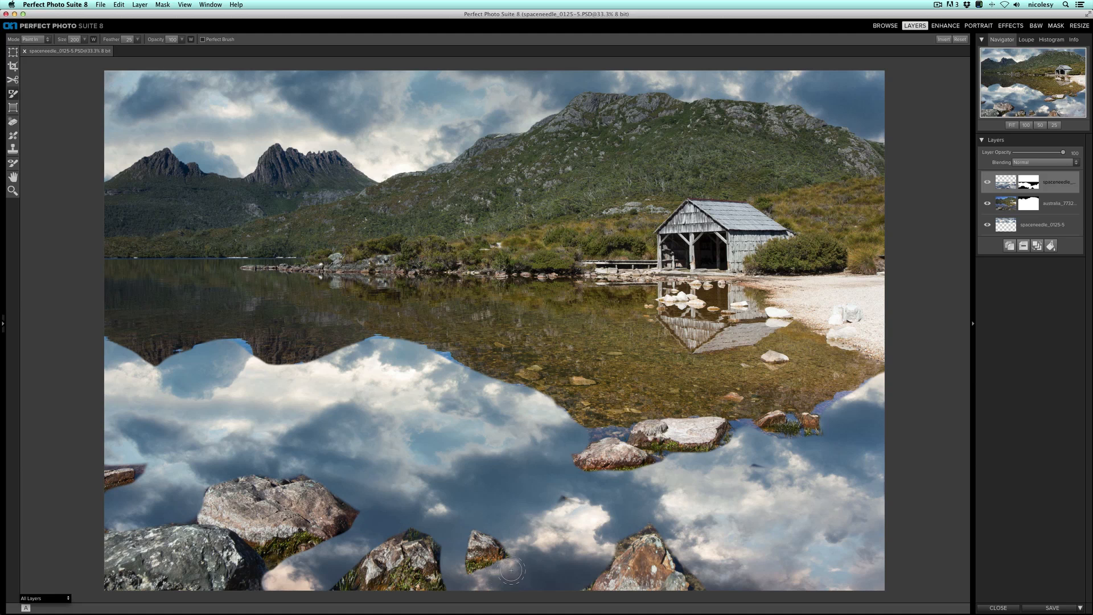
{"action": "mouse_move", "coordinate": [602, 433]}
{"action": "left_mouse_down"}
{"action": "mouse_move", "coordinate": [732, 426]}
{"action": "mouse_move", "coordinate": [771, 444]}
{"action": "mouse_move", "coordinate": [837, 419]}
{"action": "mouse_move", "coordinate": [840, 398]}
{"action": "mouse_move", "coordinate": [876, 388]}
{"action": "mouse_move", "coordinate": [868, 405]}
{"action": "left_mouse_up"}
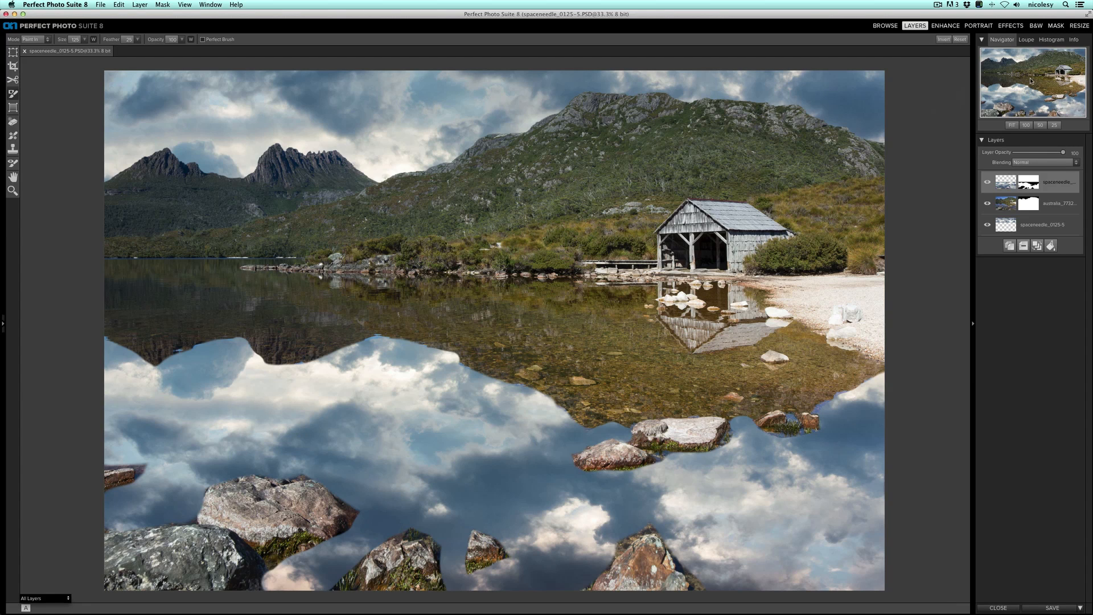
- Set the reflected sky layer's blending to Soft Light and lower its opacity to about 64
{"action": "left_click", "coordinate": [1034, 164]}
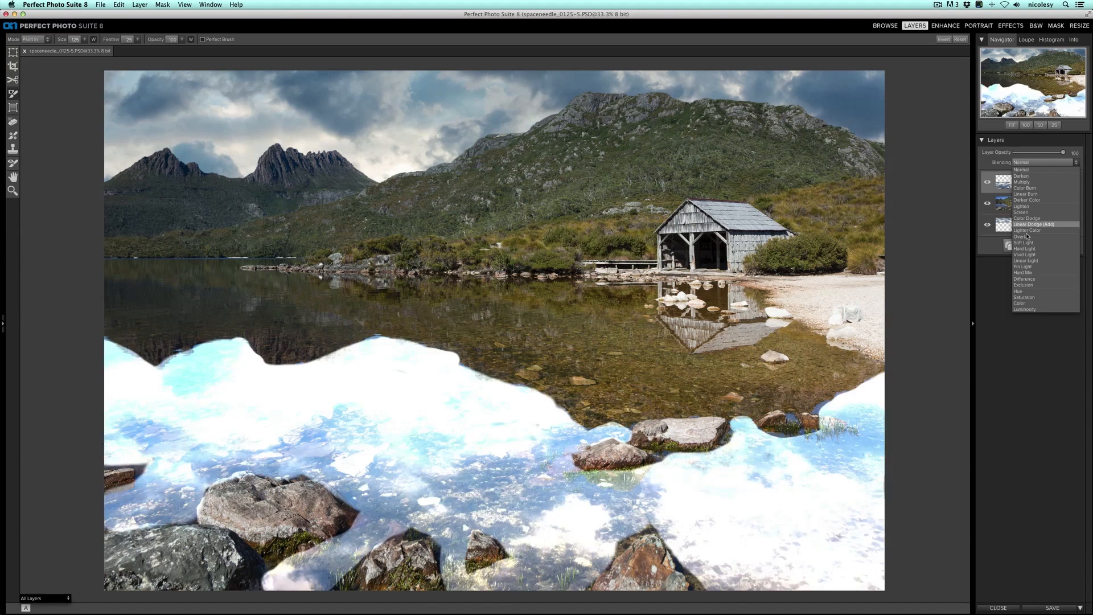
{"action": "left_click", "coordinate": [1025, 246]}
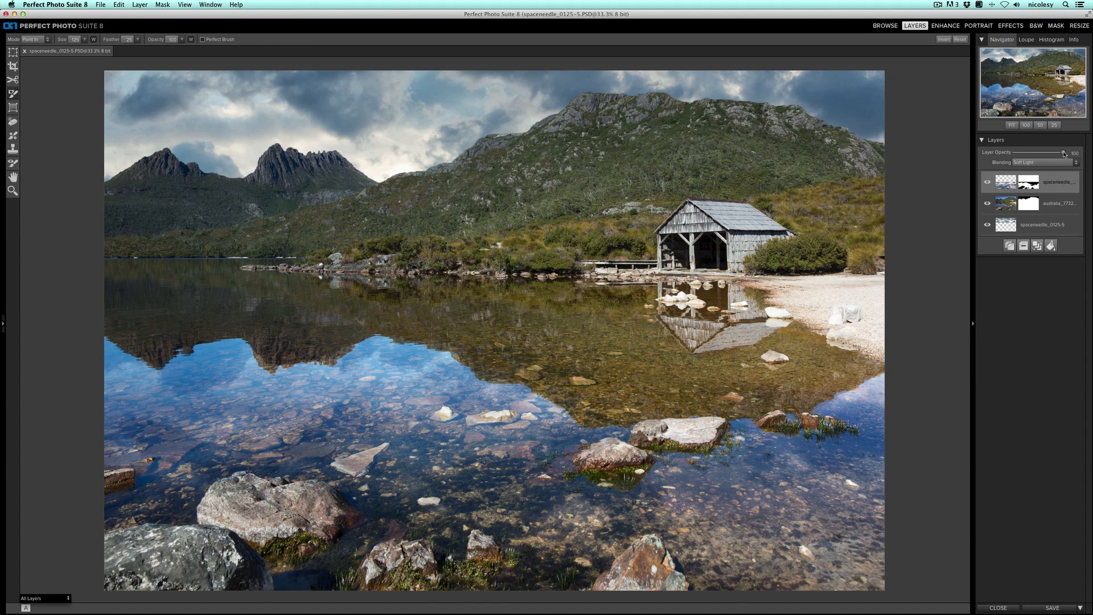
{"action": "left_click_drag", "start_coordinate": [1061, 153], "coordinate": [1050, 153]}
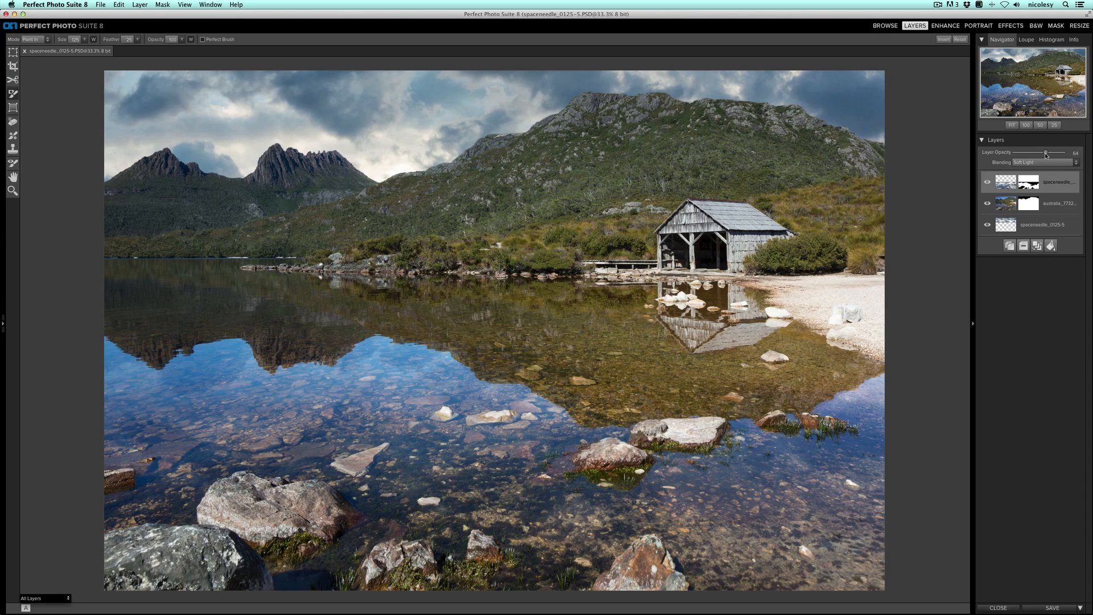
- Nudge the bottom spaceneedle_0125 sky layer slightly upward behind the mountains, apply the transform and leave the Transform tool
{"action": "left_click", "coordinate": [1054, 225]}
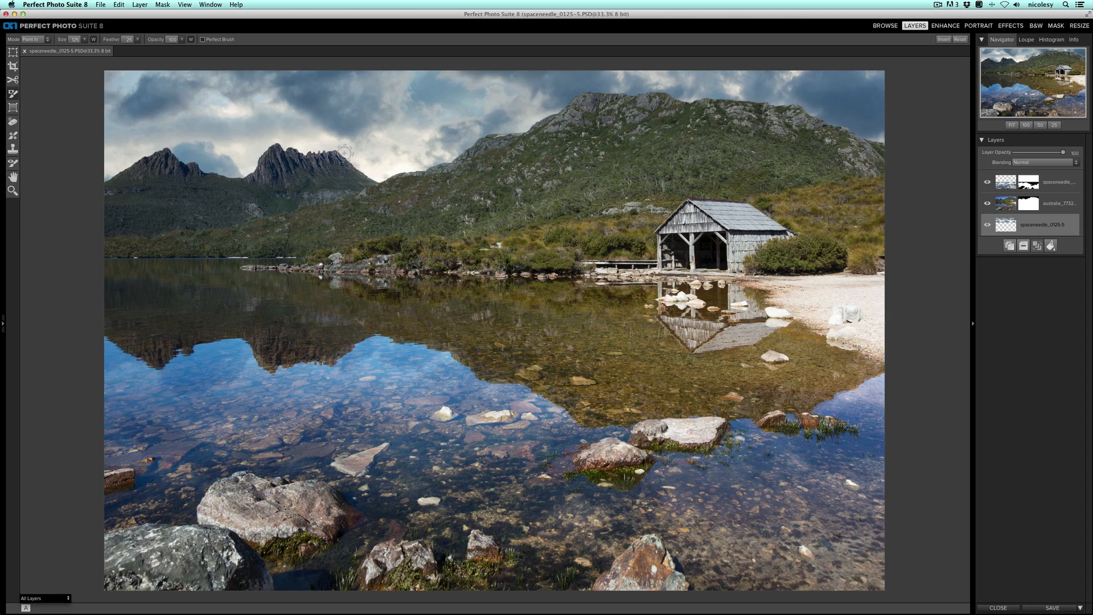
{"action": "left_click", "coordinate": [13, 52]}
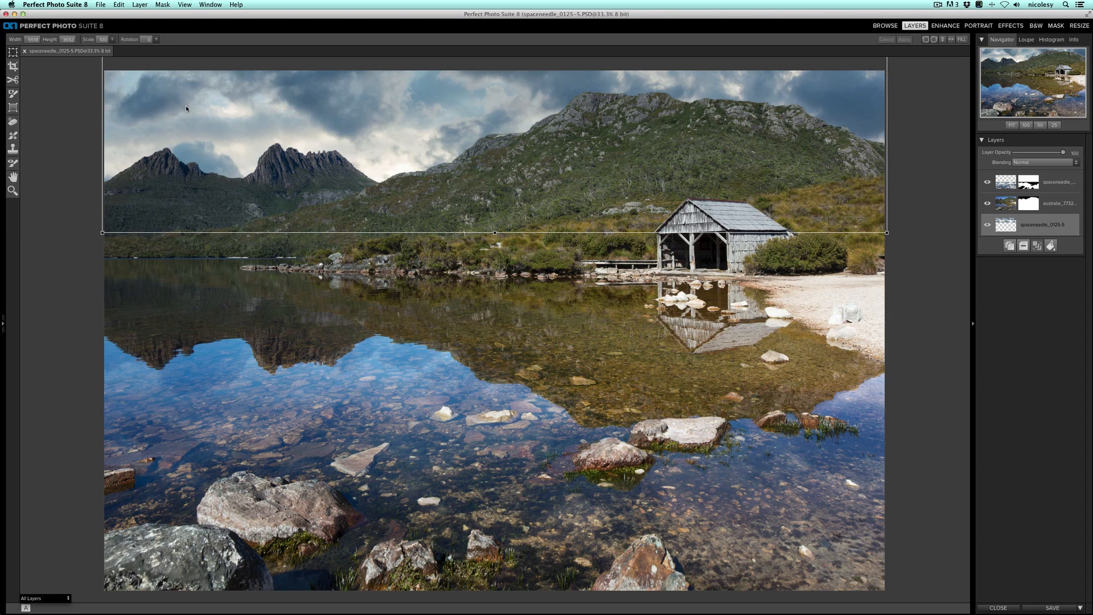
{"action": "key", "text": "Up"}
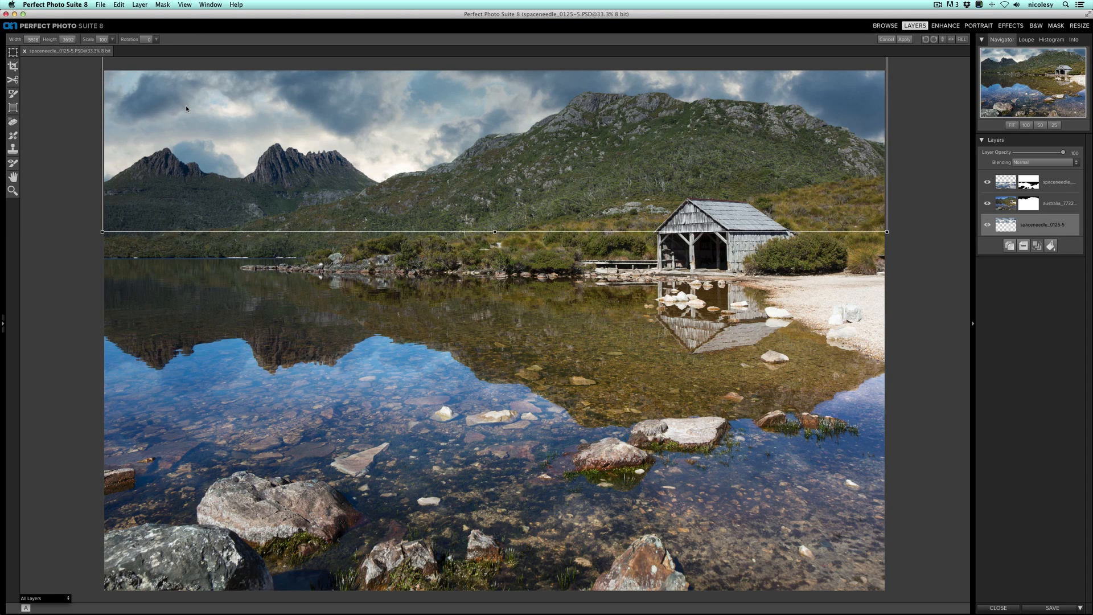
{"action": "key", "text": "shift+Up"}
{"action": "key", "text": "shift+Up"}
{"action": "key", "text": "shift+Up"}
{"action": "key", "text": "shift+Up"}
{"action": "key", "text": "shift+Up"}
{"action": "key", "text": "shift+Up"}
{"action": "key", "text": "shift+Up"}
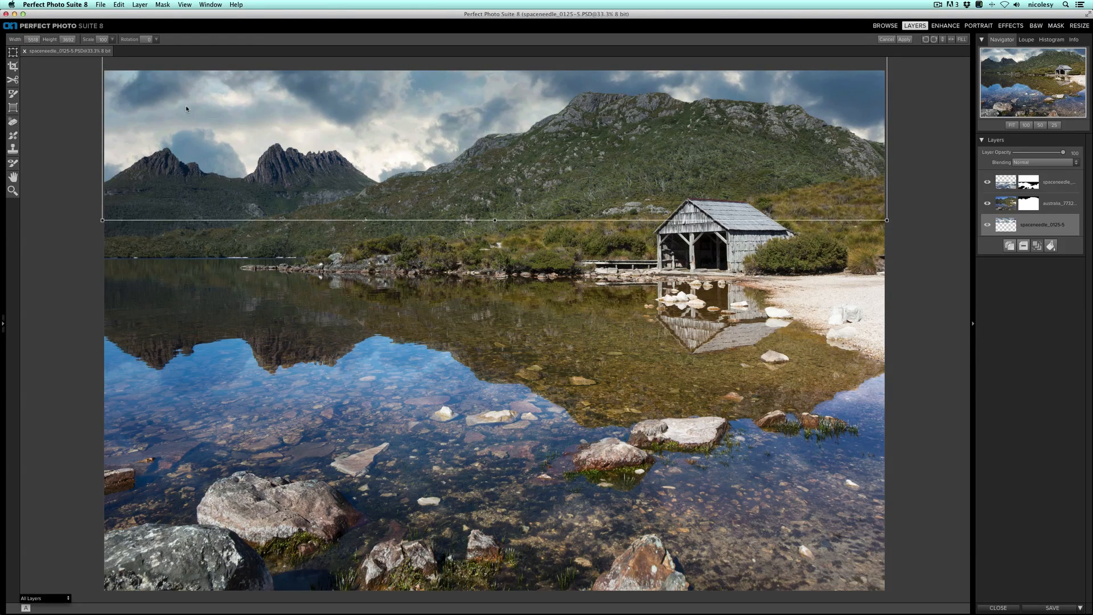
{"action": "key", "text": "Return"}
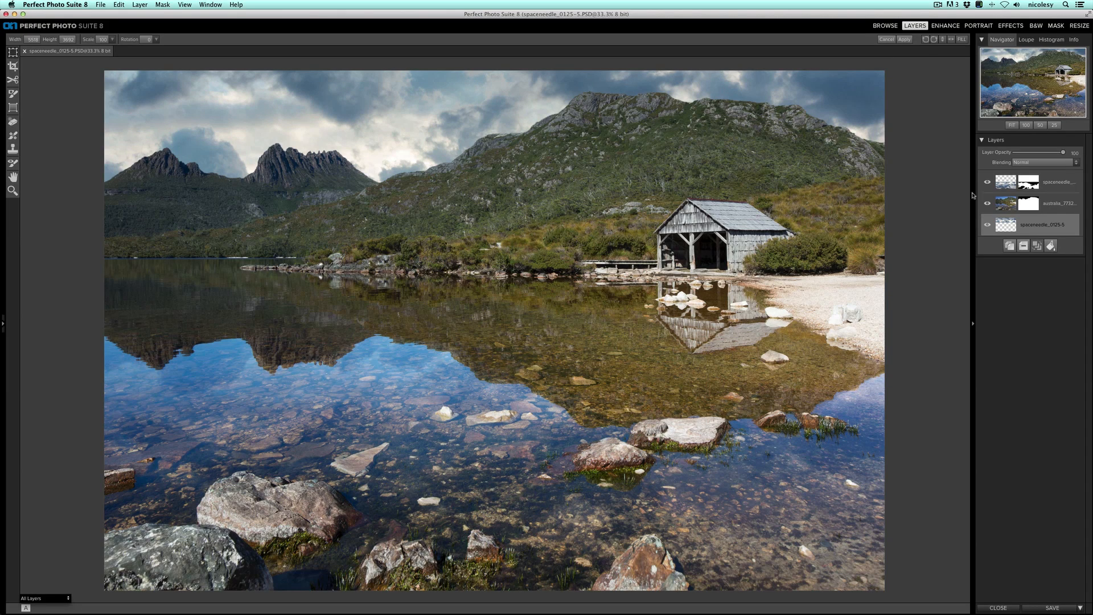
{"action": "left_click", "coordinate": [906, 40]}
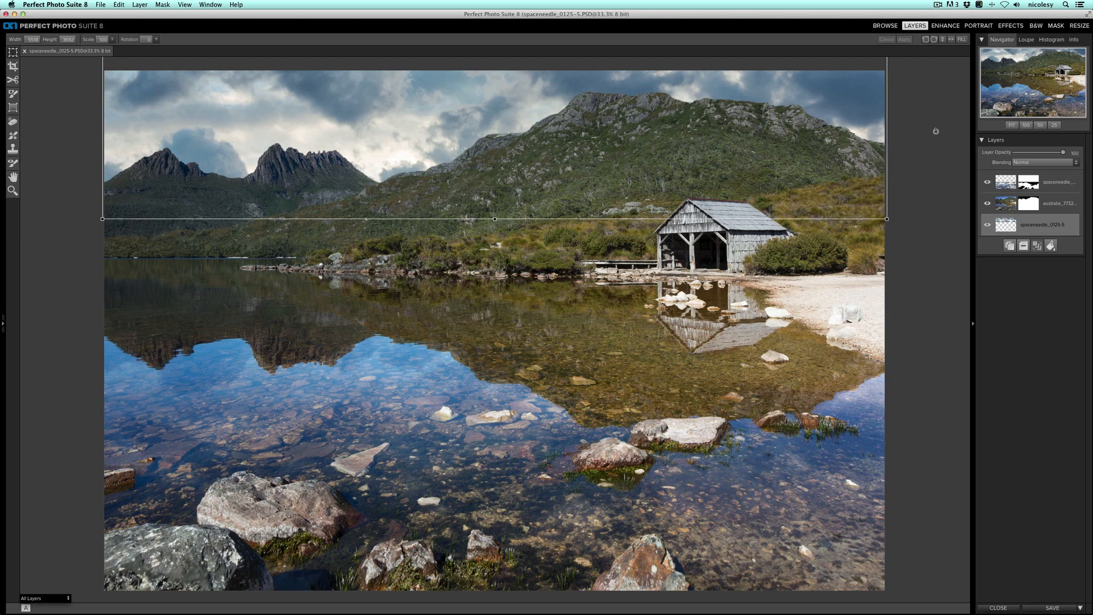
{"action": "key", "text": "super+minus"}
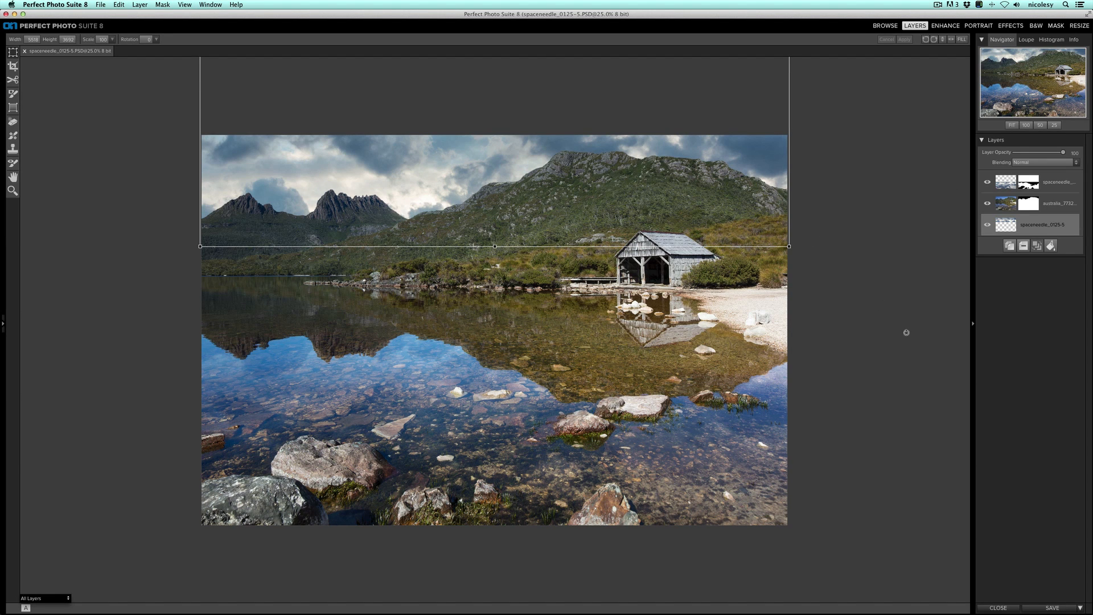
{"action": "left_click", "coordinate": [13, 176]}
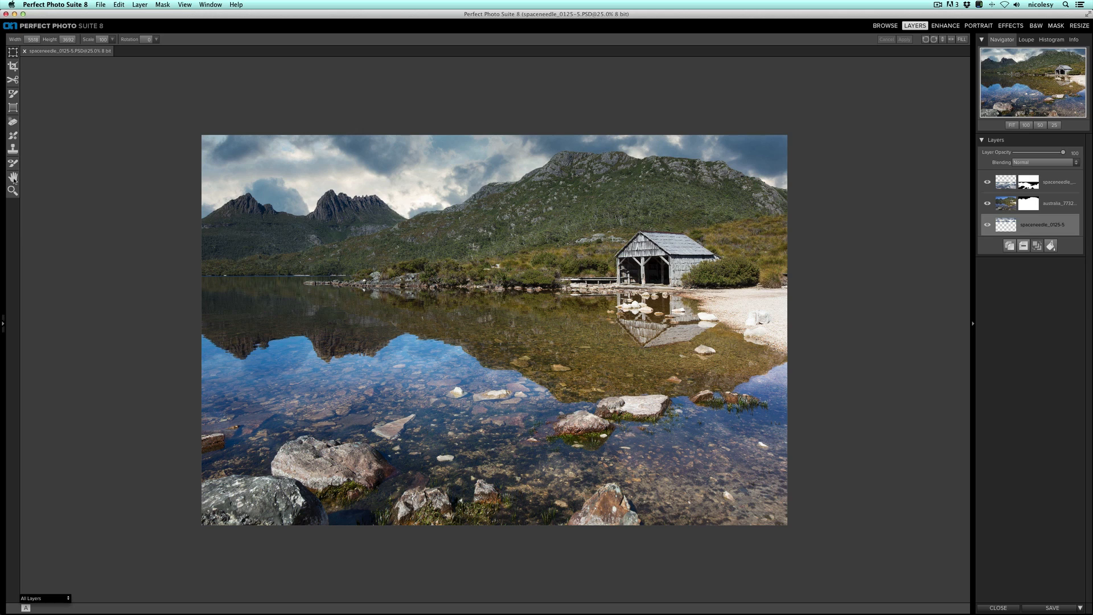
{"action": "left_click", "coordinate": [13, 177]}
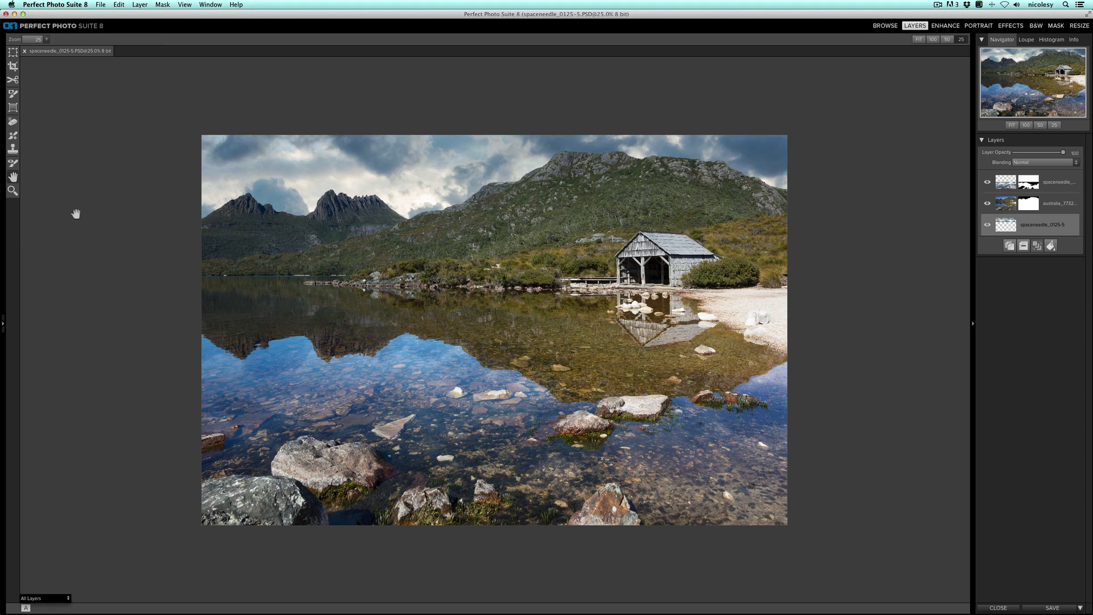